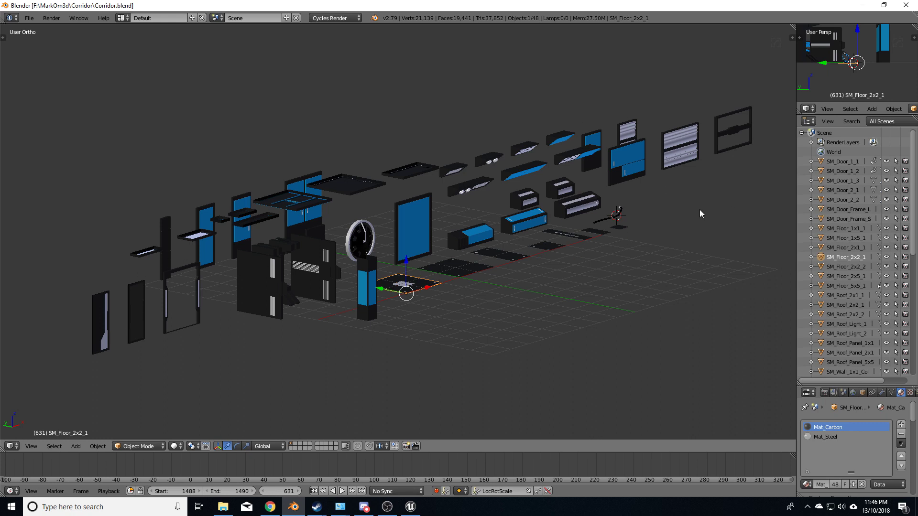
Select all 48 corridor pieces, move them to the world origin, and export over Corridor.fbx.
{"action": "key", "text": "a"}
{"action": "key", "text": "a"}
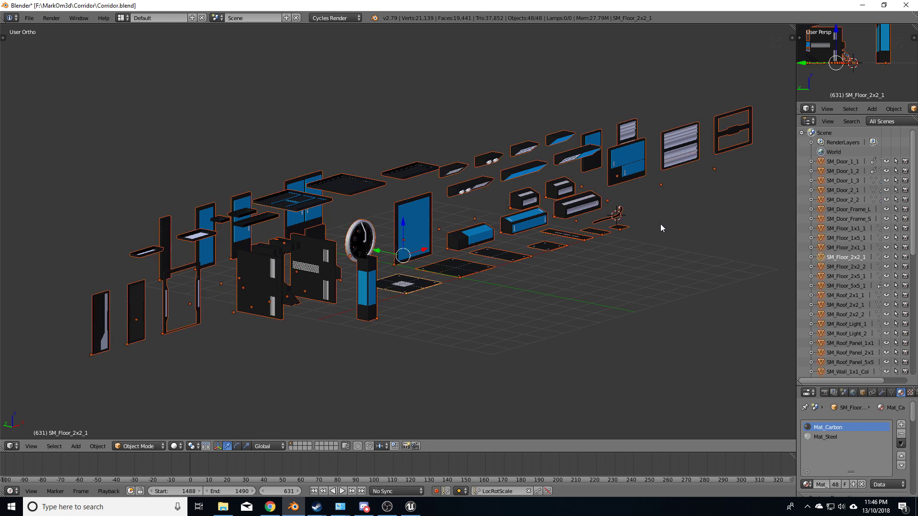
{"action": "key", "text": "alt+g"}
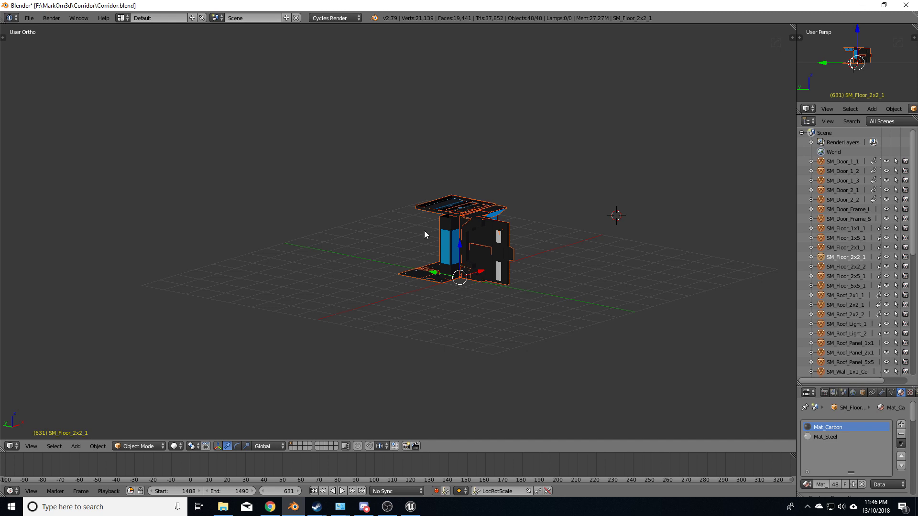
{"action": "left_click", "coordinate": [31, 22]}
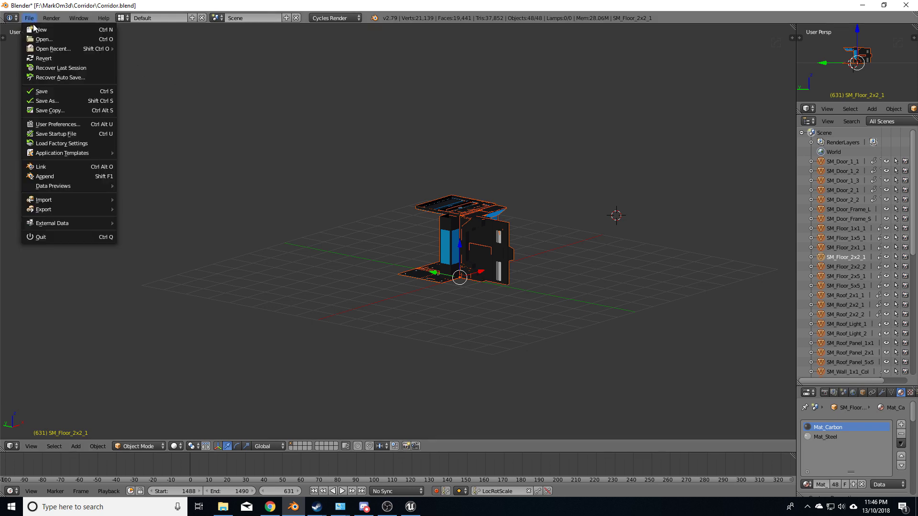
{"action": "mouse_move", "coordinate": [96, 209]}
{"action": "left_click", "coordinate": [165, 235]}
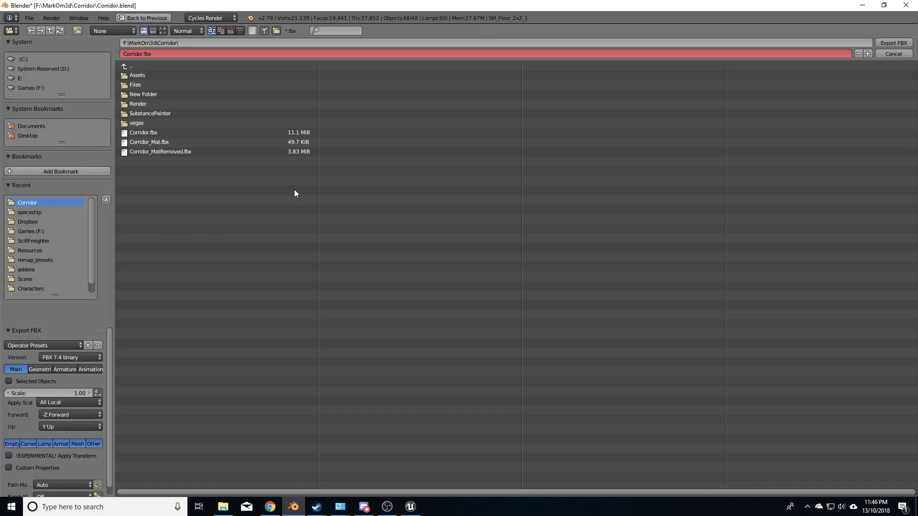
{"action": "left_click", "coordinate": [145, 131]}
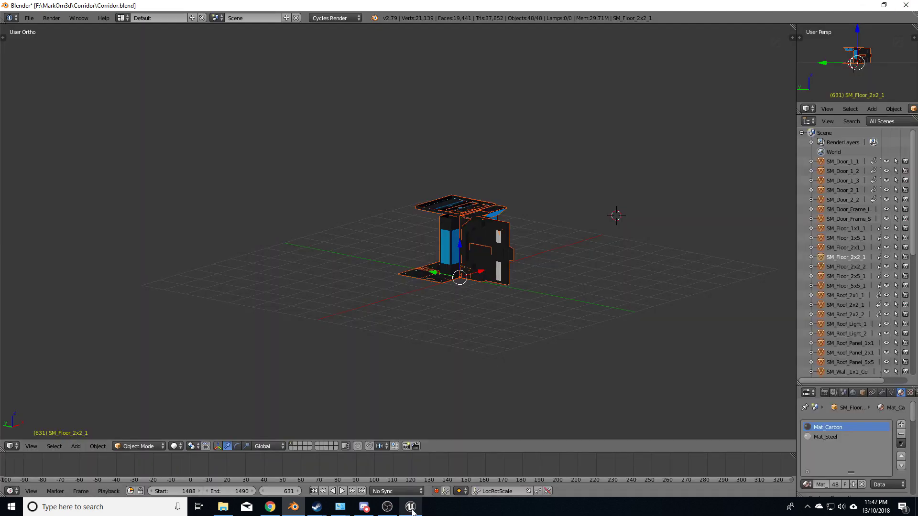
Drag Corridor.fbx from the Explorer Corridor folder into Unreal's LevelDesign content folder.
{"action": "left_click", "coordinate": [410, 507]}
{"action": "left_click", "coordinate": [223, 506]}
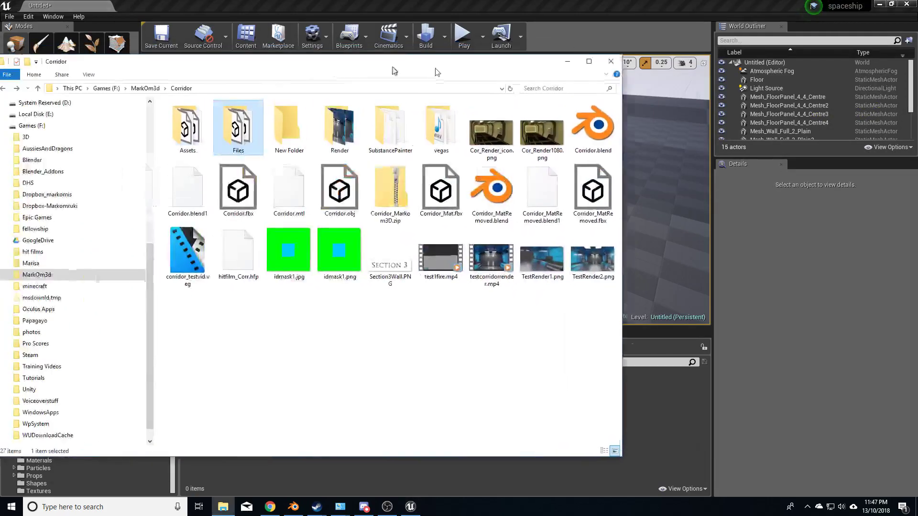
{"action": "left_click_drag", "start_coordinate": [172, 177], "coordinate": [213, 191]}
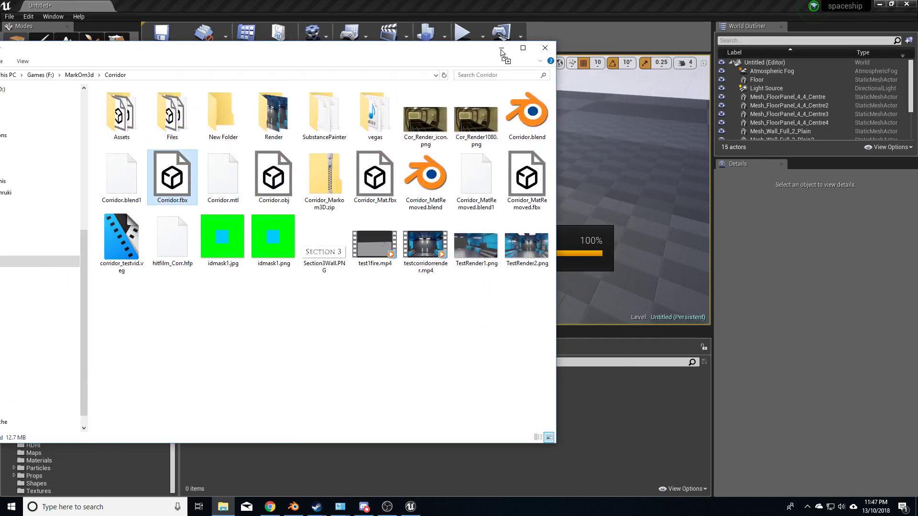
{"action": "left_click_drag", "start_coordinate": [501, 50], "coordinate": [453, 452]}
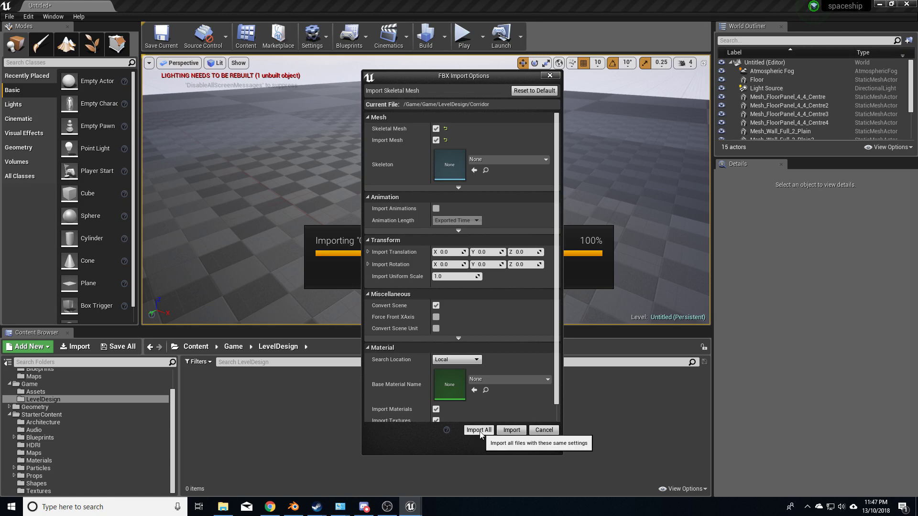
Import Corridor.fbx as static meshes (Skeletal Mesh off) with Import All, then clear the warnings.
{"action": "left_click", "coordinate": [436, 128]}
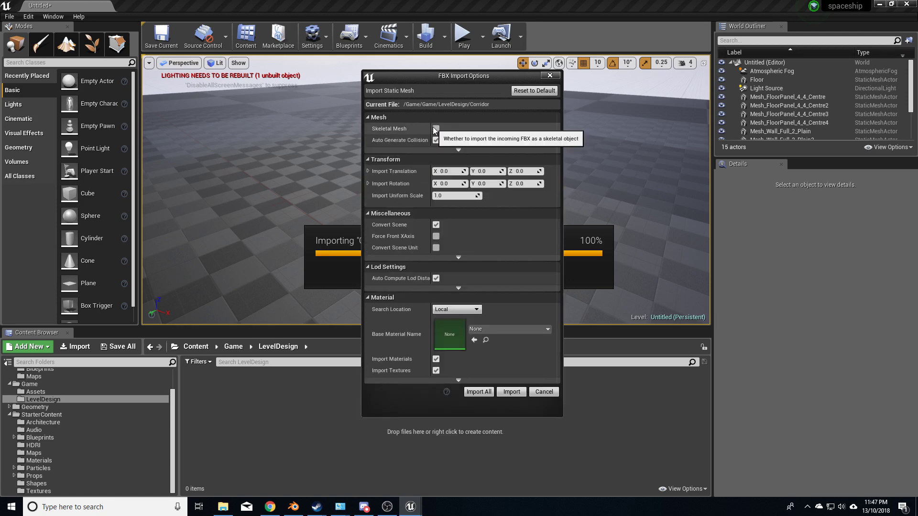
{"action": "left_click", "coordinate": [475, 392]}
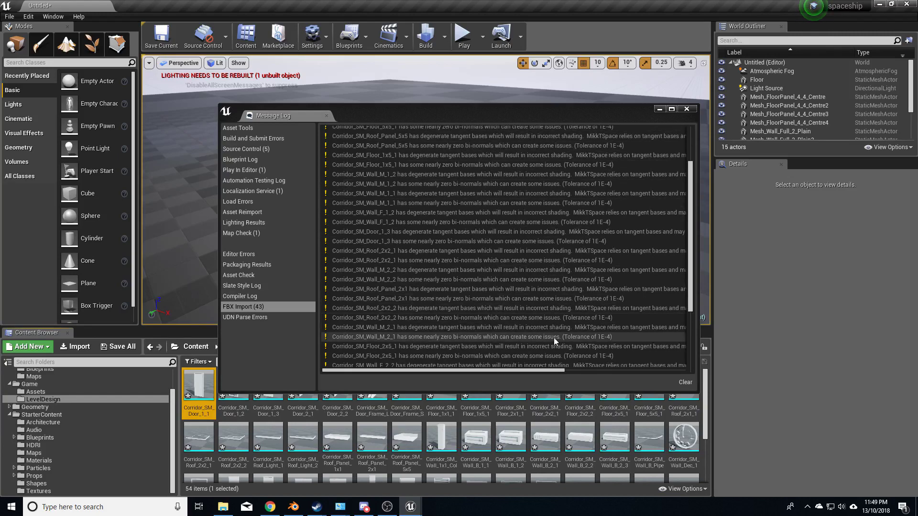
{"action": "scroll", "coordinate": [549, 355], "scroll_direction": "down", "scroll_amount": 5}
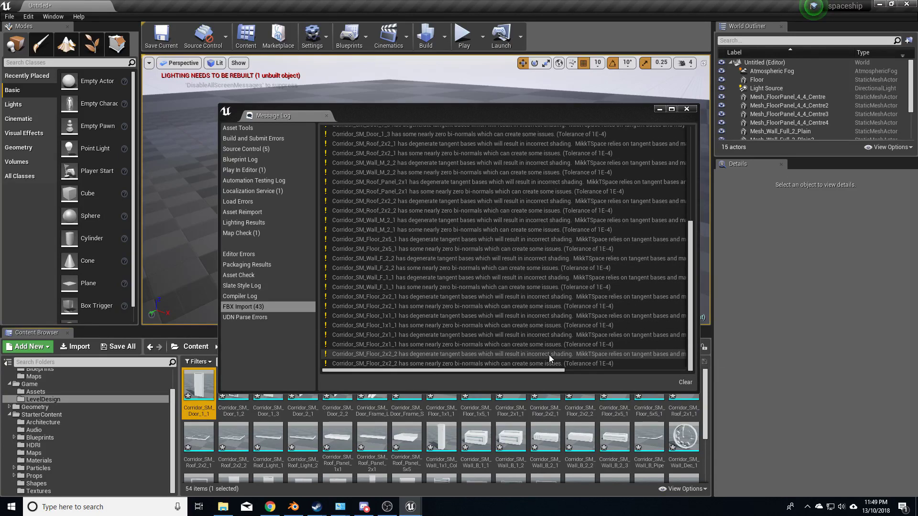
{"action": "left_click", "coordinate": [685, 382]}
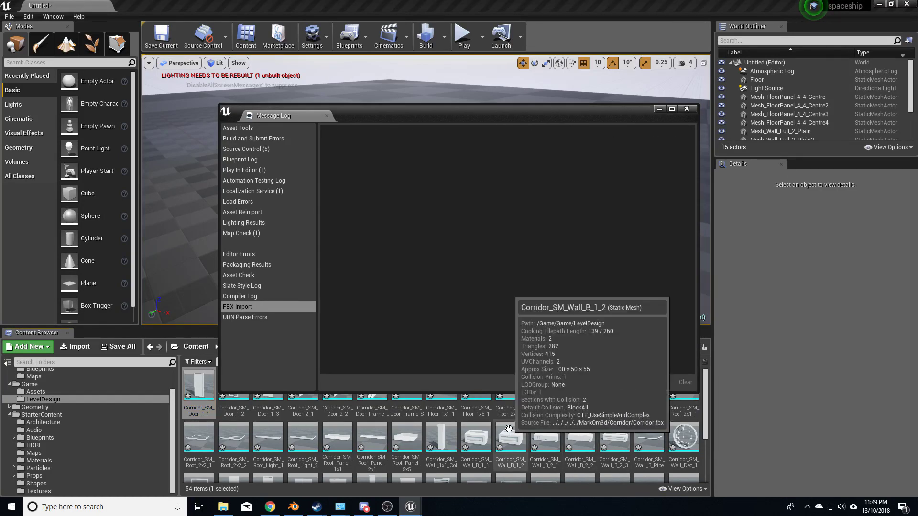
{"action": "left_click", "coordinate": [687, 109]}
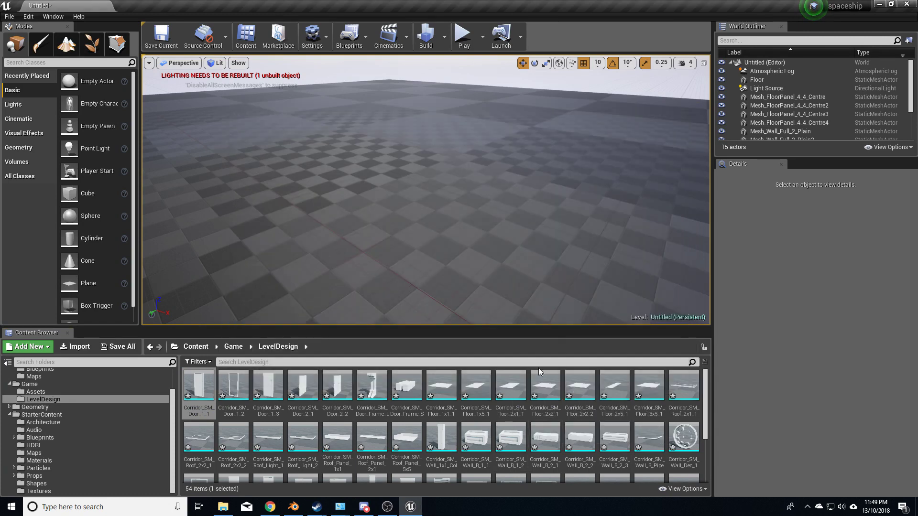
{"action": "scroll", "coordinate": [538, 382], "scroll_direction": "down", "scroll_amount": 3}
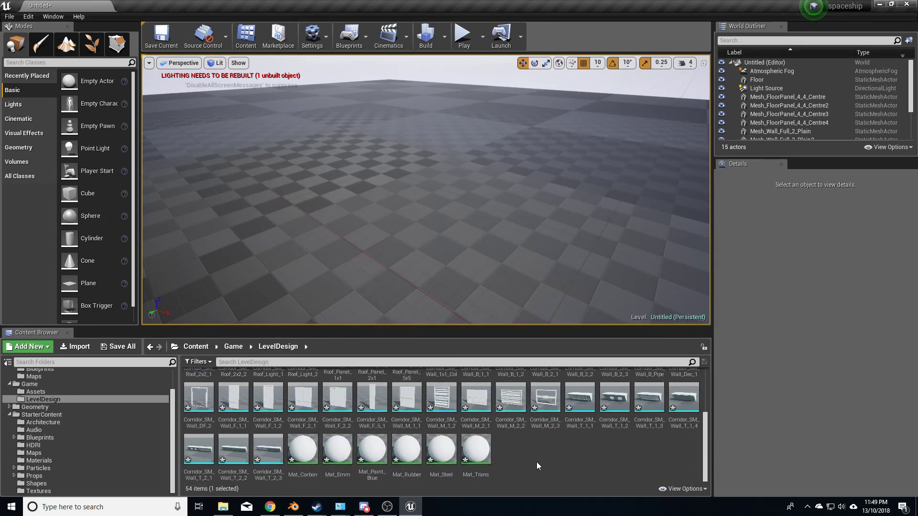
{"action": "mouse_move", "coordinate": [450, 460]}
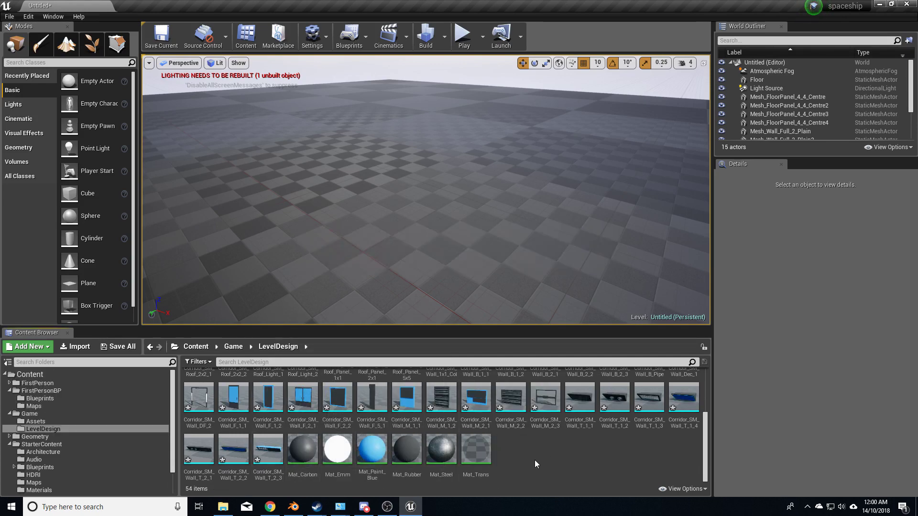
{"action": "scroll", "coordinate": [534, 463], "scroll_direction": "up", "scroll_amount": 2}
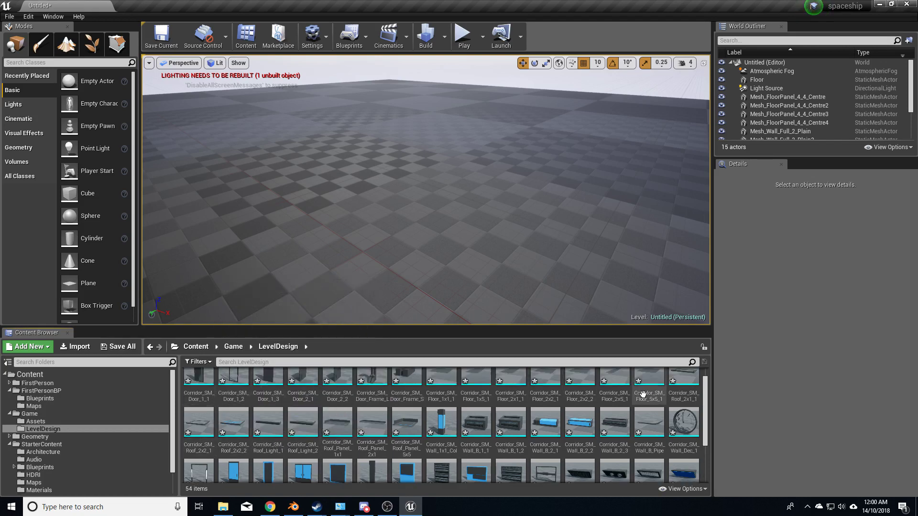
{"action": "scroll", "coordinate": [558, 402], "scroll_direction": "up", "scroll_amount": 1}
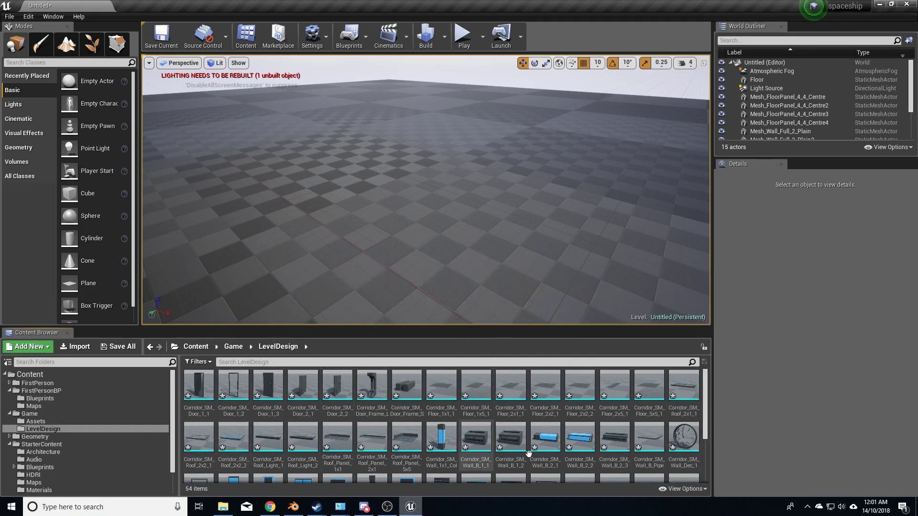
{"action": "scroll", "coordinate": [528, 453], "scroll_direction": "down", "scroll_amount": 3}
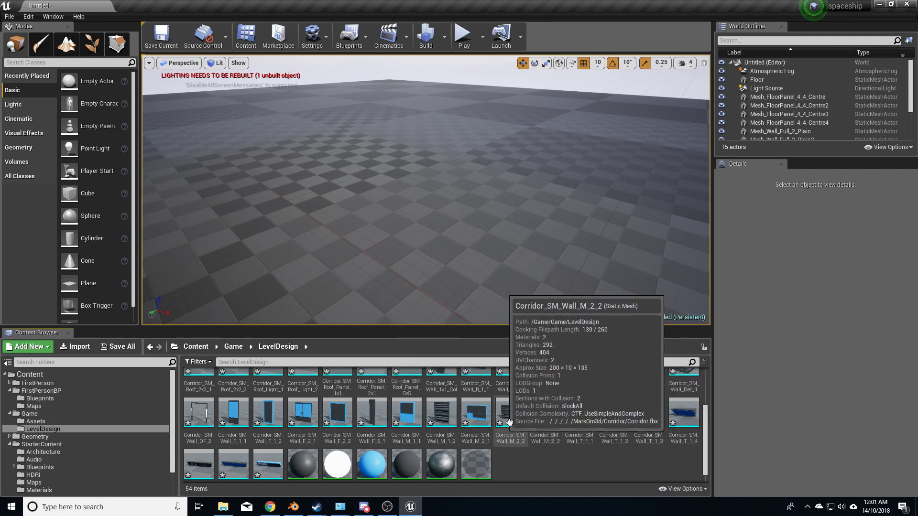
Place a Wall_F_2_2 wall in the level, frame it, and set grid snapping to 50.
{"action": "mouse_move", "coordinate": [337, 413]}
{"action": "left_mouse_down"}
{"action": "mouse_move", "coordinate": [364, 213]}
{"action": "mouse_move", "coordinate": [455, 161]}
{"action": "left_mouse_up"}
{"action": "key", "text": "f"}
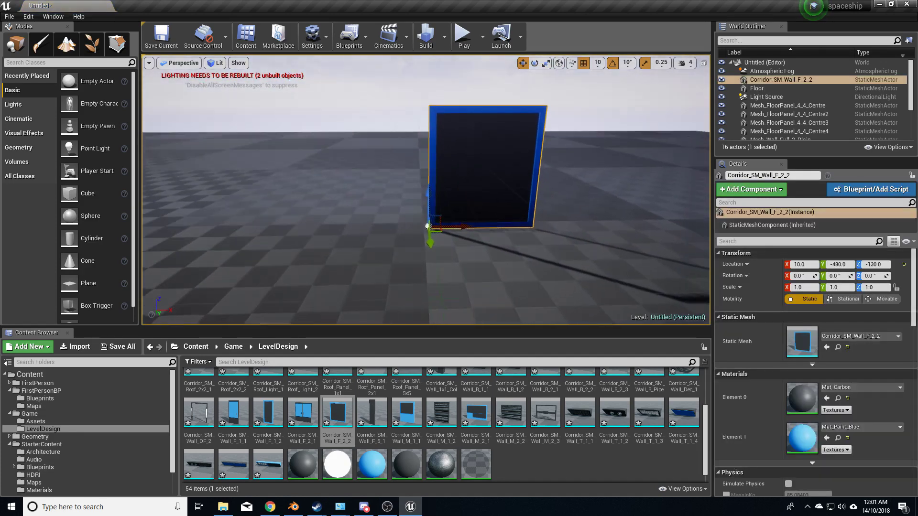
{"action": "left_click", "coordinate": [626, 63]}
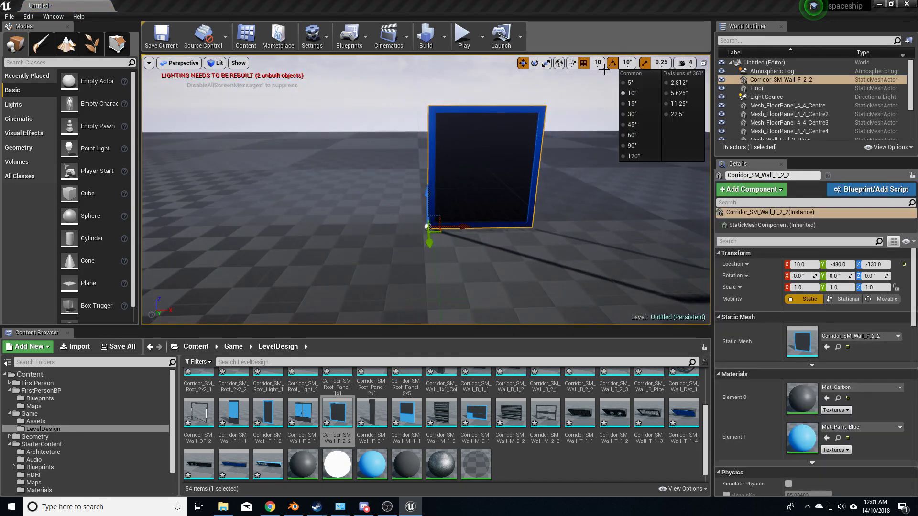
{"action": "left_click", "coordinate": [598, 63]}
{"action": "left_click", "coordinate": [598, 64]}
{"action": "left_click", "coordinate": [601, 112]}
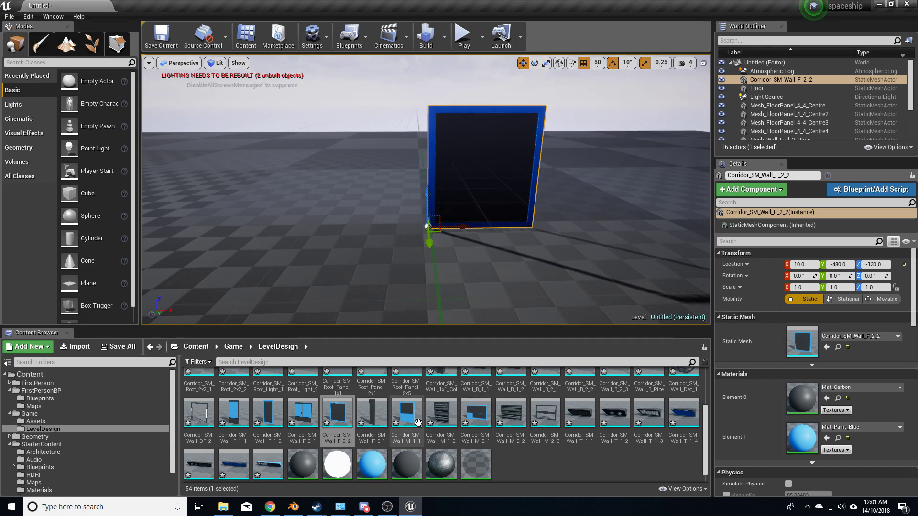
Add a second Wall_F_2_2 and line it up beside the first at grid snap 10.
{"action": "left_click_drag", "start_coordinate": [338, 412], "coordinate": [537, 239]}
{"action": "key", "text": "f"}
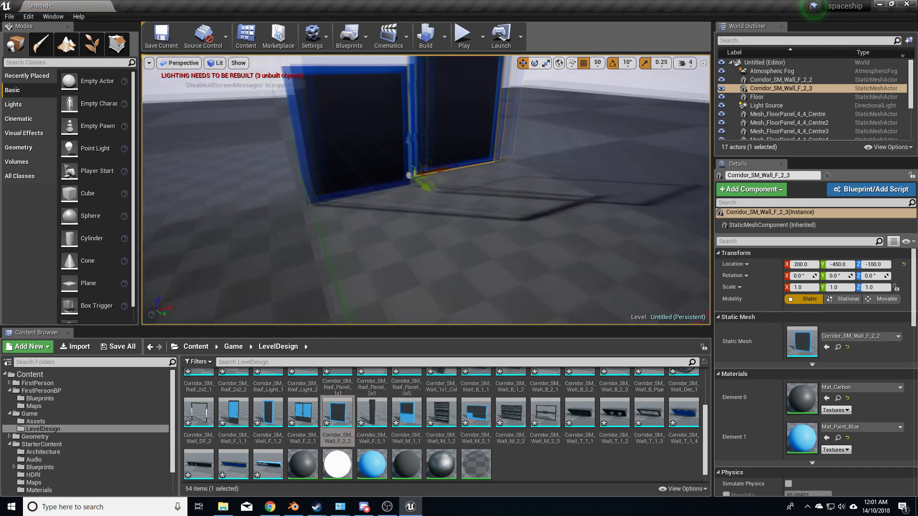
{"action": "key", "text": "bracketleft"}
{"action": "mouse_move", "coordinate": [555, 248]}
{"action": "left_mouse_down"}
{"action": "mouse_move", "coordinate": [675, 225]}
{"action": "mouse_move", "coordinate": [669, 230]}
{"action": "left_mouse_up"}
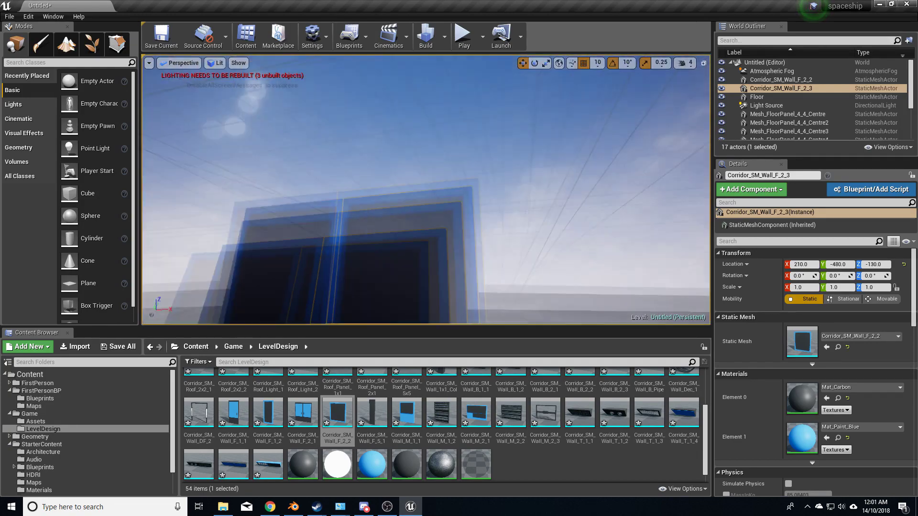
{"action": "right_click_drag", "start_coordinate": [669, 229], "coordinate": [529, 216]}
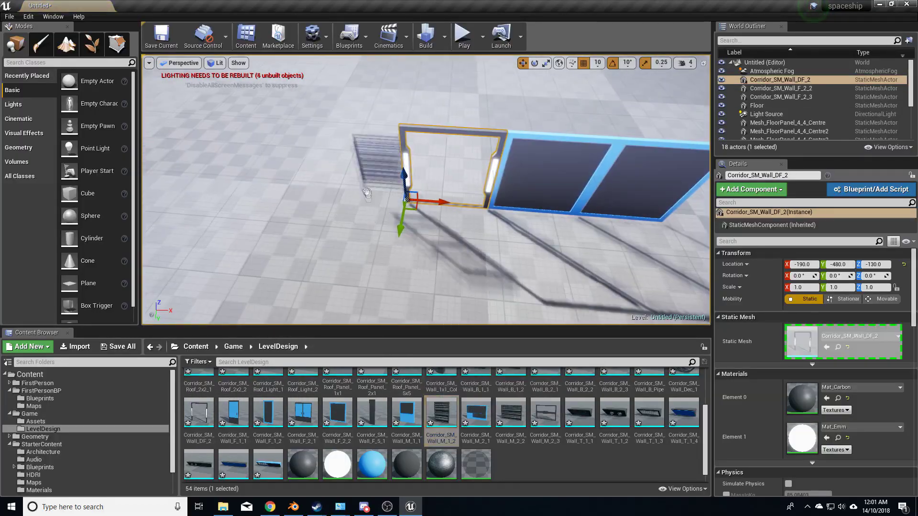
Place a Wall_T_1_1 piece and nudge it against the blue wall.
{"action": "left_click_drag", "start_coordinate": [580, 414], "coordinate": [411, 260]}
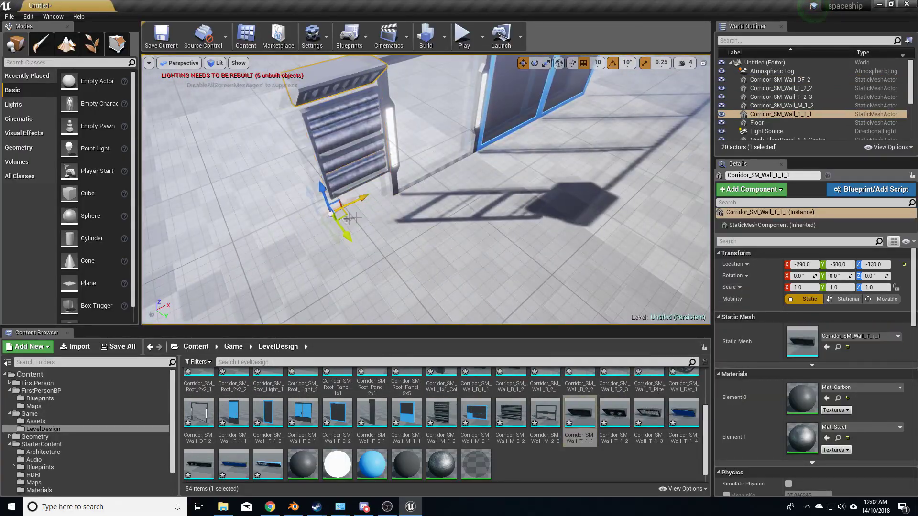
{"action": "right_click_drag", "start_coordinate": [411, 261], "coordinate": [411, 239]}
{"action": "left_click_drag", "start_coordinate": [511, 234], "coordinate": [505, 236]}
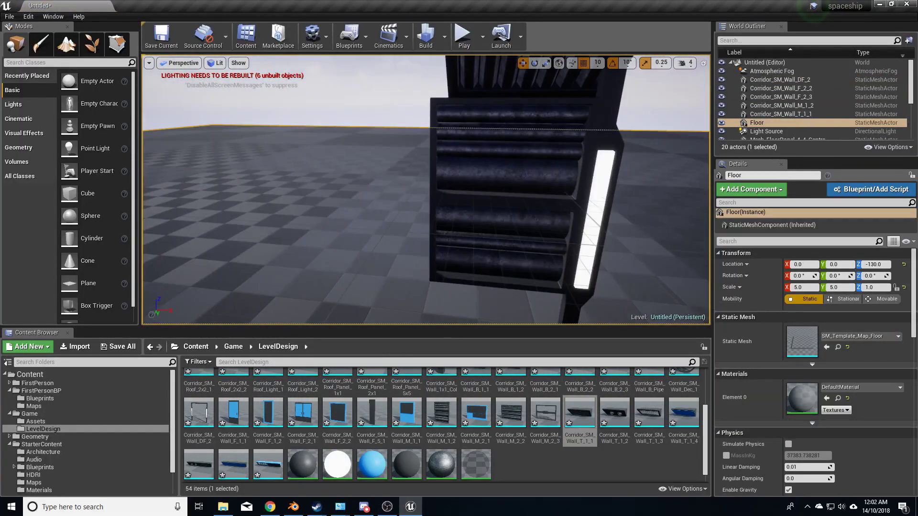
{"action": "right_click_drag", "start_coordinate": [504, 235], "coordinate": [497, 206]}
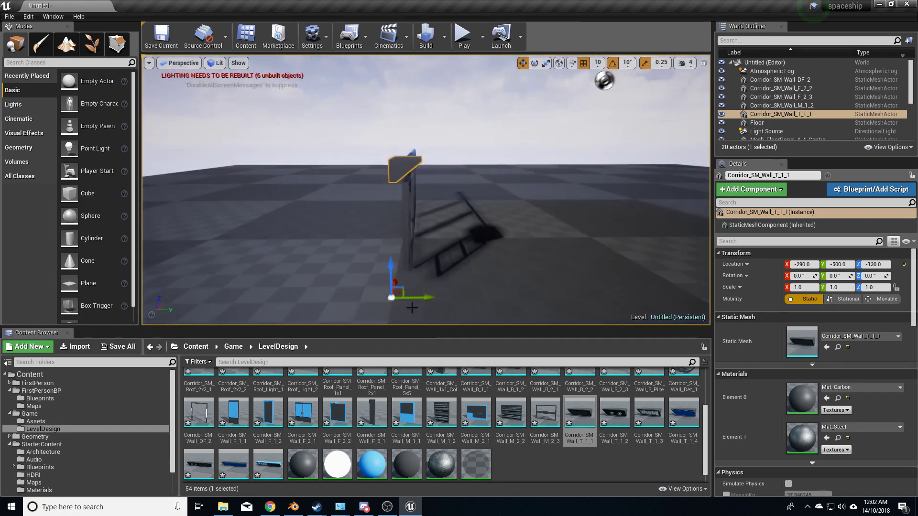
{"action": "left_click_drag", "start_coordinate": [447, 285], "coordinate": [453, 289]}
{"action": "scroll", "coordinate": [405, 422], "scroll_direction": "up", "scroll_amount": 2}
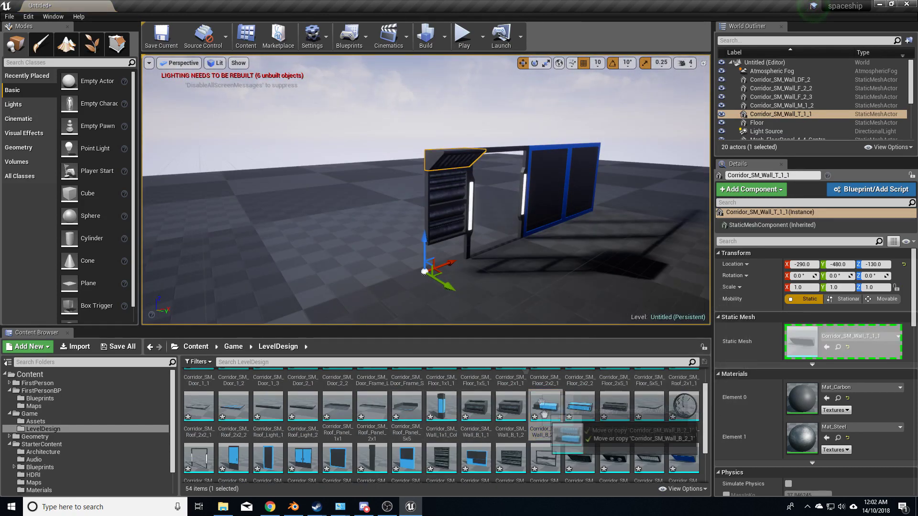
{"action": "left_click_drag", "start_coordinate": [545, 406], "coordinate": [421, 311]}
{"action": "right_click_drag", "start_coordinate": [420, 311], "coordinate": [421, 268]}
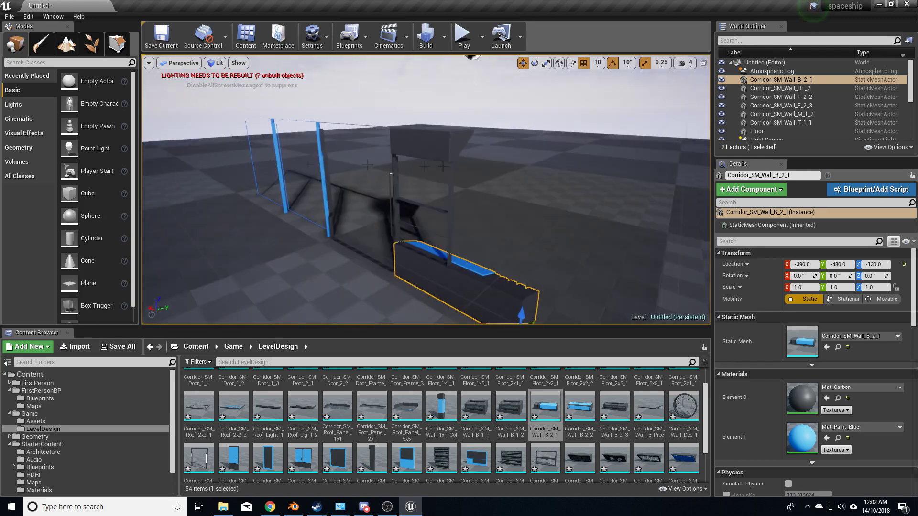
Frame the six corridor walls, then add a middle wall piece and a T wall end piece.
{"action": "left_click_drag", "start_coordinate": [206, 86], "coordinate": [702, 306], "text": "ctrl+alt"}
{"action": "key", "text": "f"}
{"action": "left_click_drag", "start_coordinate": [459, 170], "coordinate": [449, 171]}
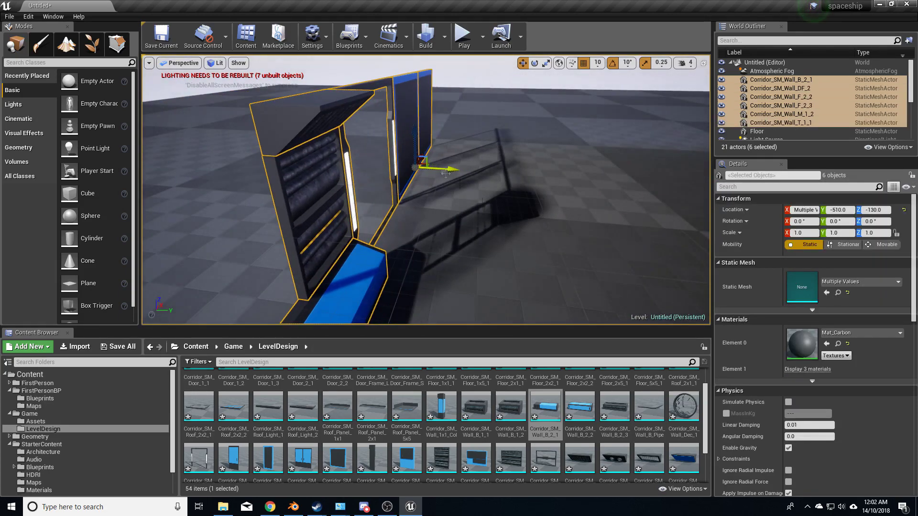
{"action": "right_click_drag", "start_coordinate": [449, 171], "coordinate": [525, 287]}
{"action": "scroll", "coordinate": [572, 436], "scroll_direction": "down", "scroll_amount": 2}
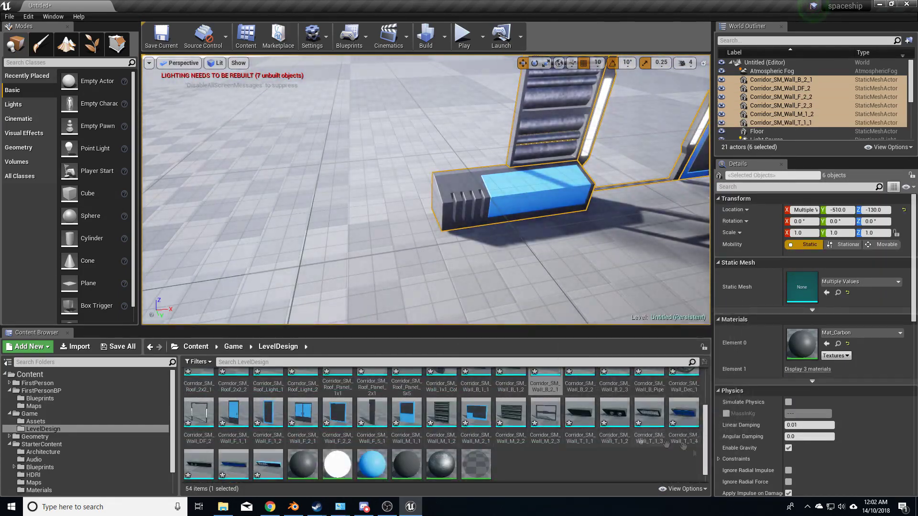
{"action": "left_click_drag", "start_coordinate": [573, 436], "coordinate": [501, 457]}
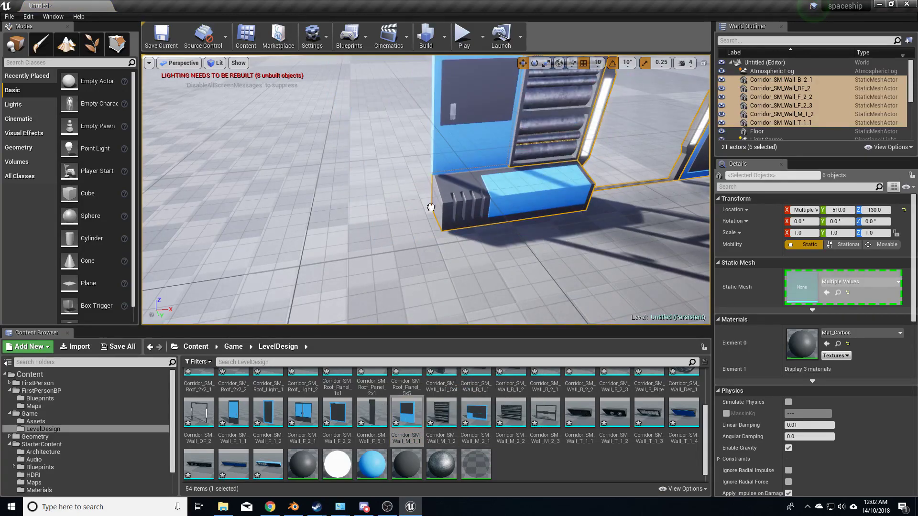
{"action": "left_click_drag", "start_coordinate": [406, 411], "coordinate": [382, 215]}
{"action": "mouse_move", "coordinate": [684, 413]}
{"action": "left_mouse_down"}
{"action": "mouse_move", "coordinate": [655, 397]}
{"action": "mouse_move", "coordinate": [478, 216]}
{"action": "left_mouse_up"}
{"action": "right_click_drag", "start_coordinate": [478, 215], "coordinate": [430, 287]}
{"action": "scroll", "coordinate": [416, 418], "scroll_direction": "up", "scroll_amount": 2}
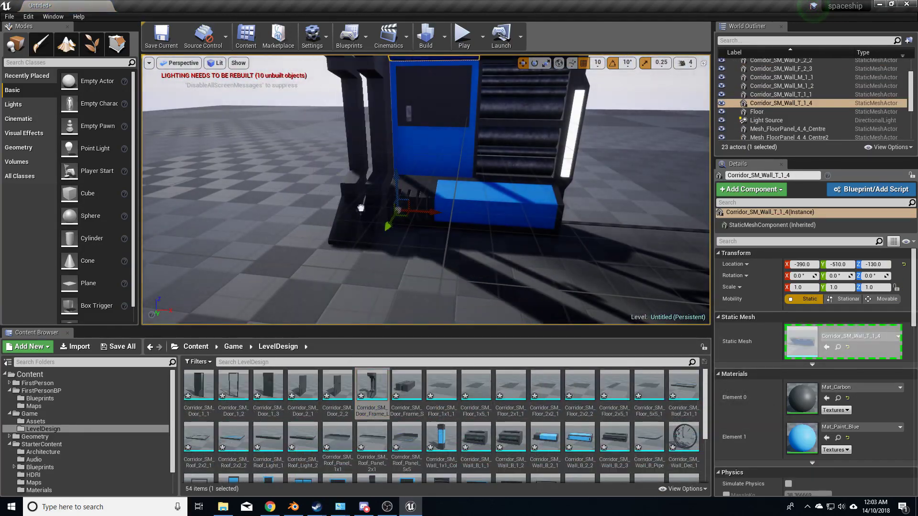
Add the large door frame and a door panel, plus a copy rotated 180° facing it.
{"action": "left_click_drag", "start_coordinate": [372, 387], "coordinate": [406, 215]}
{"action": "mouse_move", "coordinate": [337, 387]}
{"action": "left_mouse_down"}
{"action": "mouse_move", "coordinate": [397, 268]}
{"action": "mouse_move", "coordinate": [387, 225]}
{"action": "left_mouse_up"}
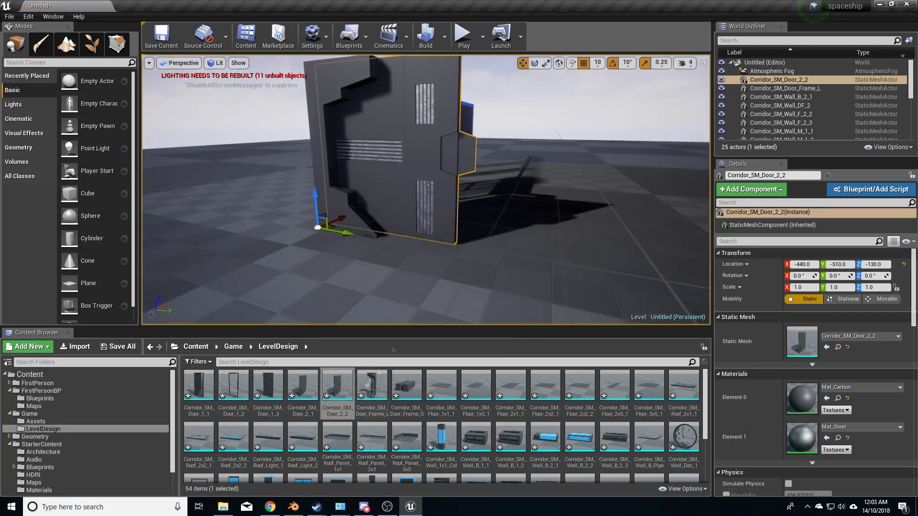
{"action": "mouse_move", "coordinate": [444, 235]}
{"action": "left_mouse_down", "text": "alt"}
{"action": "mouse_move", "coordinate": [550, 265]}
{"action": "mouse_move", "coordinate": [468, 287]}
{"action": "left_mouse_up", "text": "alt"}
{"action": "key", "text": "e"}
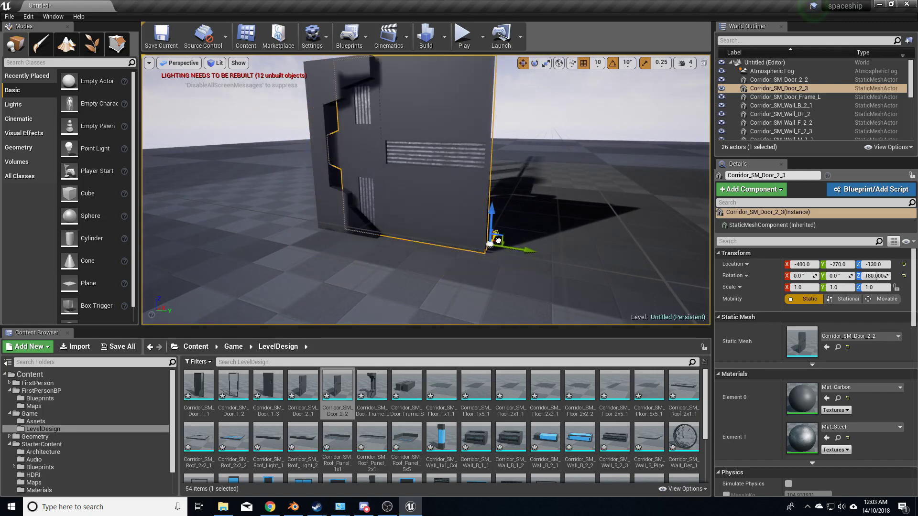
{"action": "left_click_drag", "start_coordinate": [498, 240], "coordinate": [492, 290], "text": "shift"}
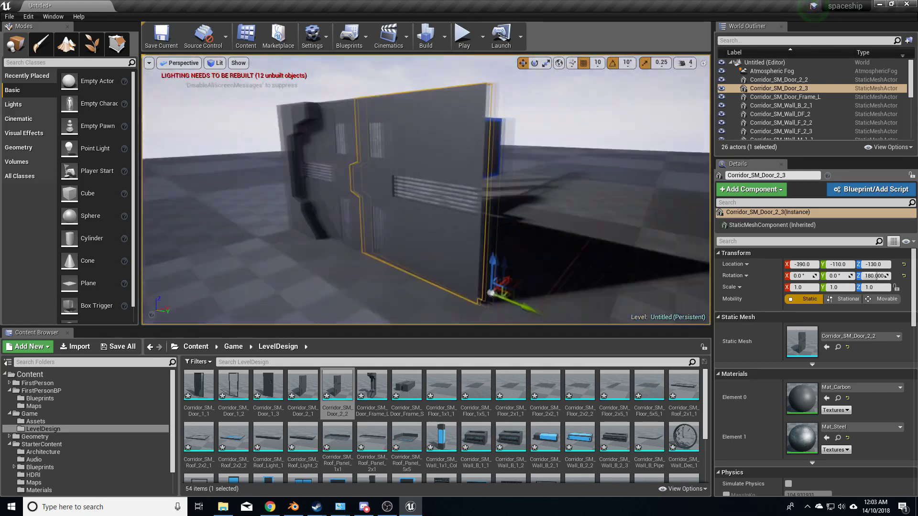
Slide the small door frame into line and begin placing a 2x2 floor tile.
{"action": "left_click_drag", "start_coordinate": [406, 385], "coordinate": [478, 215]}
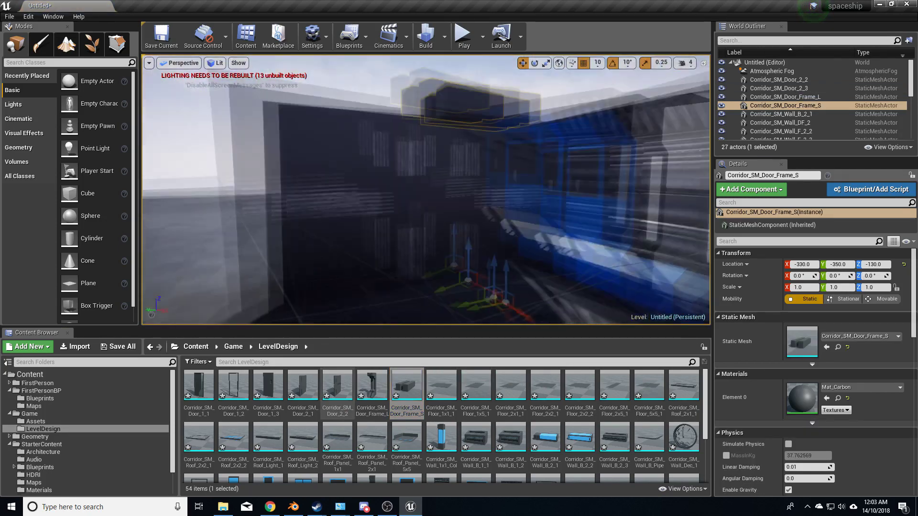
{"action": "left_click_drag", "start_coordinate": [492, 282], "coordinate": [490, 235], "text": "shift"}
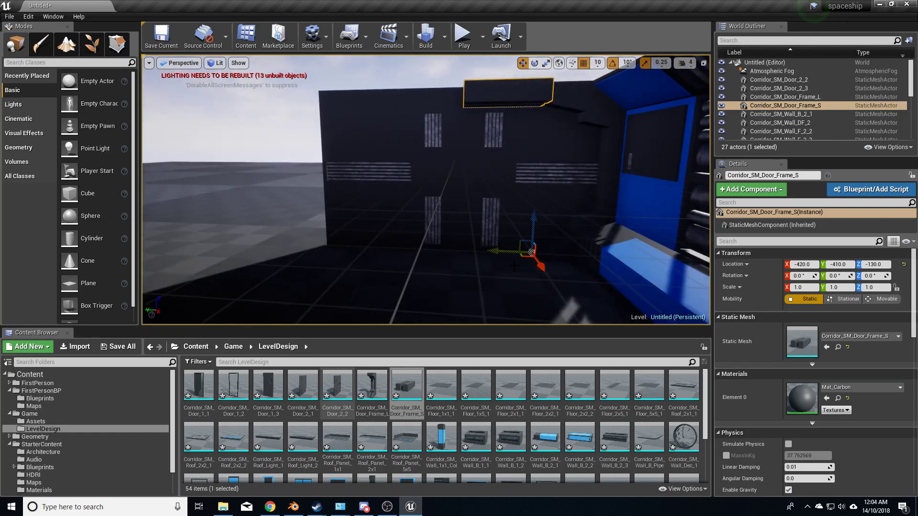
{"action": "right_click_drag", "start_coordinate": [514, 266], "coordinate": [514, 229]}
{"action": "mouse_move", "coordinate": [441, 387]}
{"action": "left_mouse_down"}
{"action": "mouse_move", "coordinate": [552, 400]}
{"action": "mouse_move", "coordinate": [228, 232]}
{"action": "left_mouse_up"}
{"action": "key", "text": "Escape"}
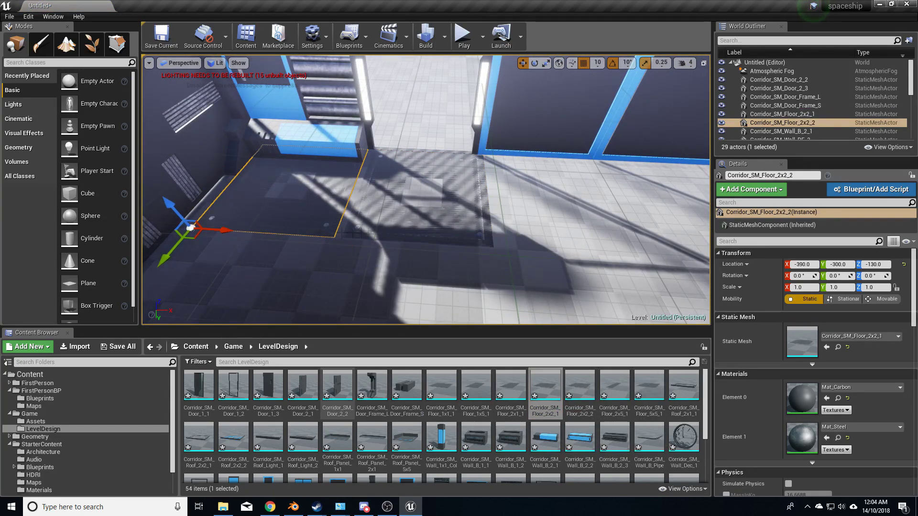
Place two 2x2 floor tiles side by side and select both door panels.
{"action": "left_click_drag", "start_coordinate": [580, 387], "coordinate": [369, 235]}
{"action": "right_click_drag", "start_coordinate": [369, 235], "coordinate": [173, 103]}
{"action": "left_click", "coordinate": [477, 246]}
{"action": "left_click", "coordinate": [551, 221], "text": "ctrl"}
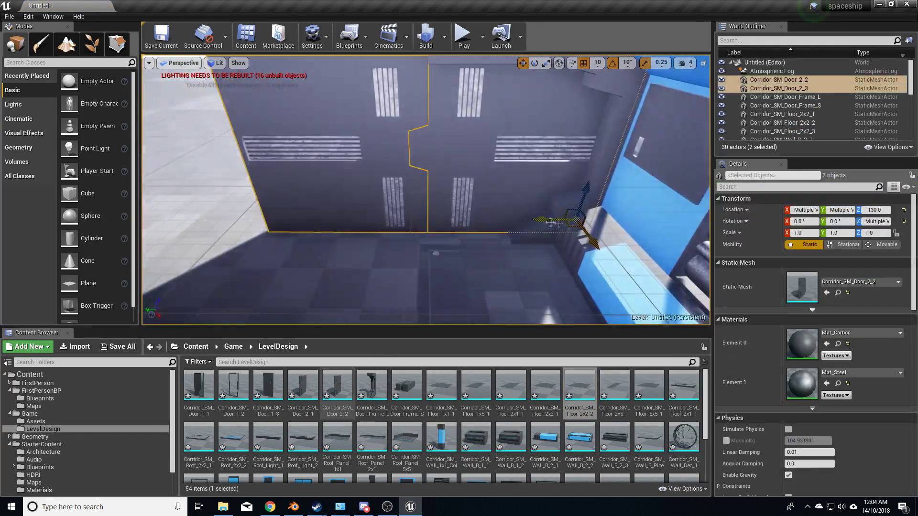
Inspect the floor tiles around the room and select the fifth floor tile.
{"action": "right_click_drag", "start_coordinate": [173, 103], "coordinate": [286, 191]}
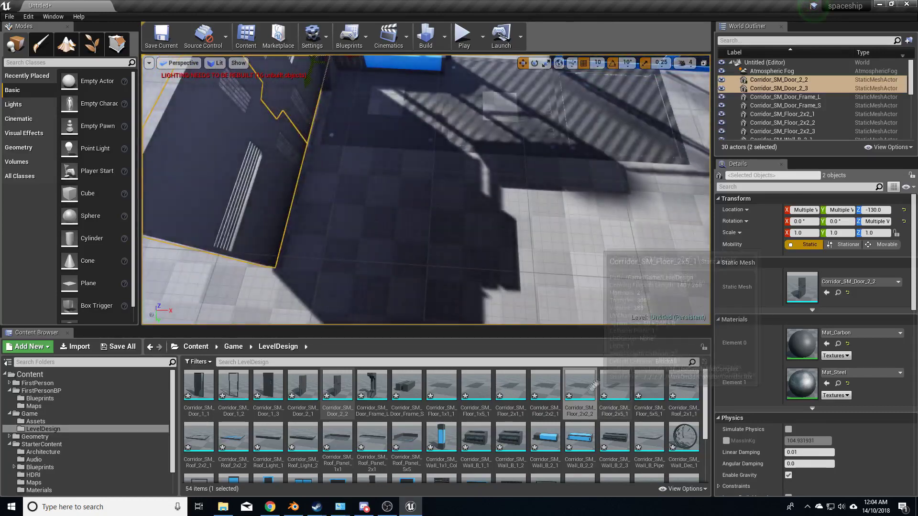
{"action": "left_click", "coordinate": [334, 239]}
{"action": "right_click_drag", "start_coordinate": [334, 239], "coordinate": [396, 189]}
{"action": "right_click", "coordinate": [462, 144]}
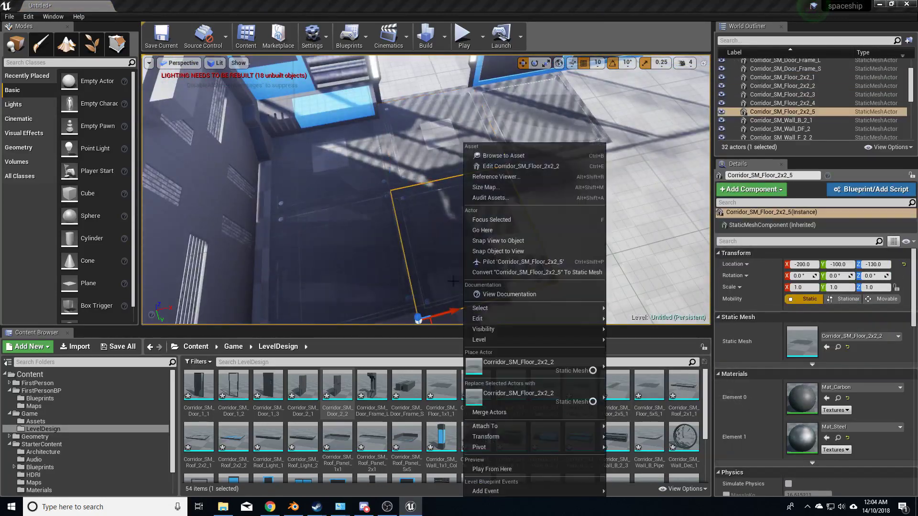
{"action": "right_click_drag", "start_coordinate": [462, 143], "coordinate": [406, 201]}
{"action": "left_click", "coordinate": [359, 257]}
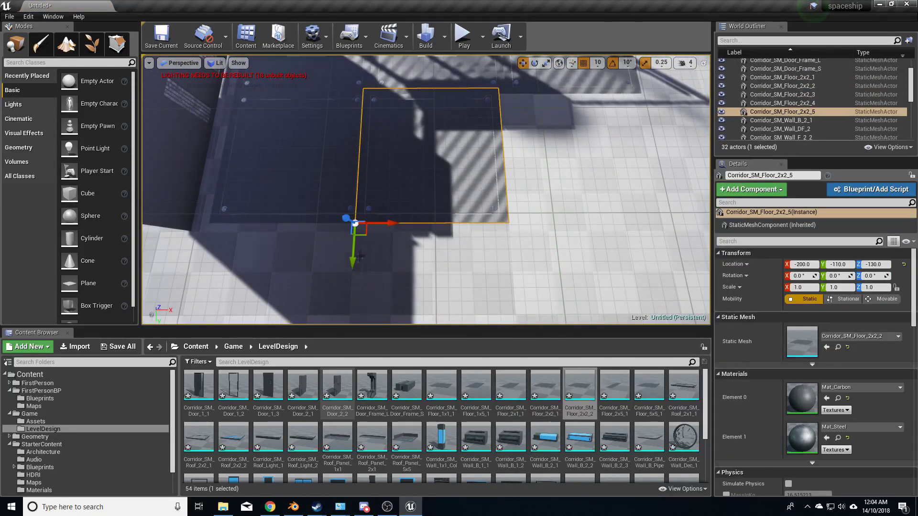
{"action": "left_click", "coordinate": [431, 167]}
{"action": "mouse_move", "coordinate": [430, 167]}
{"action": "right_mouse_down"}
{"action": "mouse_move", "coordinate": [449, 177]}
{"action": "mouse_move", "coordinate": [414, 227]}
{"action": "right_mouse_up"}
{"action": "left_click", "coordinate": [414, 227]}
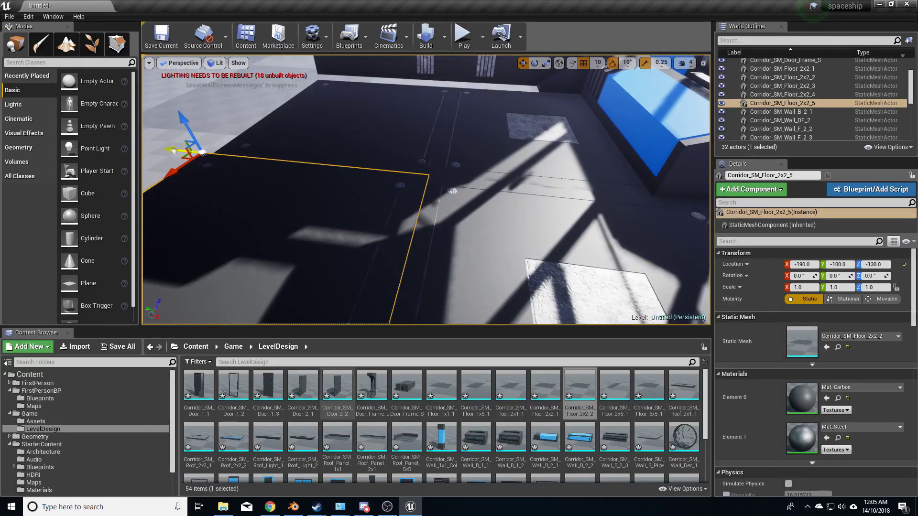
Alt-drag copies of the 2x2 floor tile across the room and add a Wall_M_2_1 panel.
{"action": "right_click_drag", "start_coordinate": [174, 150], "coordinate": [379, 205]}
{"action": "left_click_drag", "start_coordinate": [379, 204], "coordinate": [529, 196], "text": "alt"}
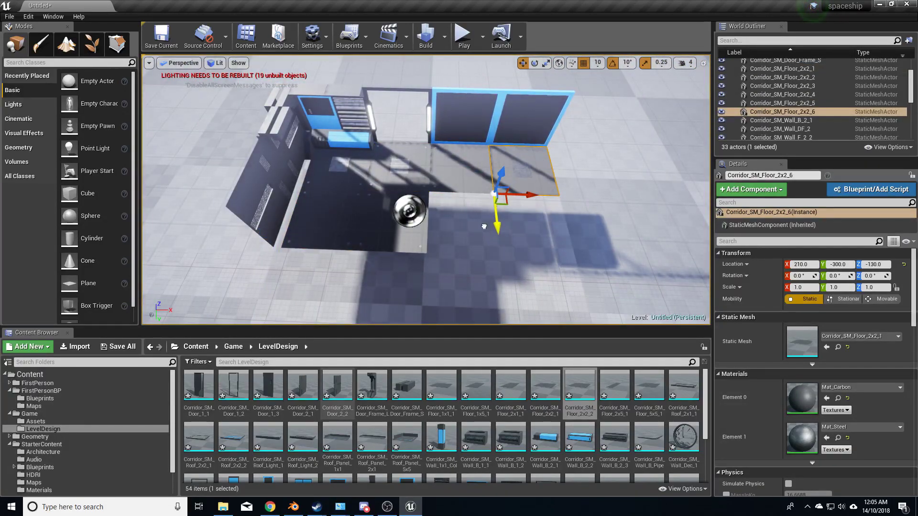
{"action": "left_click_drag", "start_coordinate": [483, 226], "coordinate": [490, 286], "text": "alt"}
{"action": "left_click_drag", "start_coordinate": [535, 259], "coordinate": [464, 259], "text": "alt"}
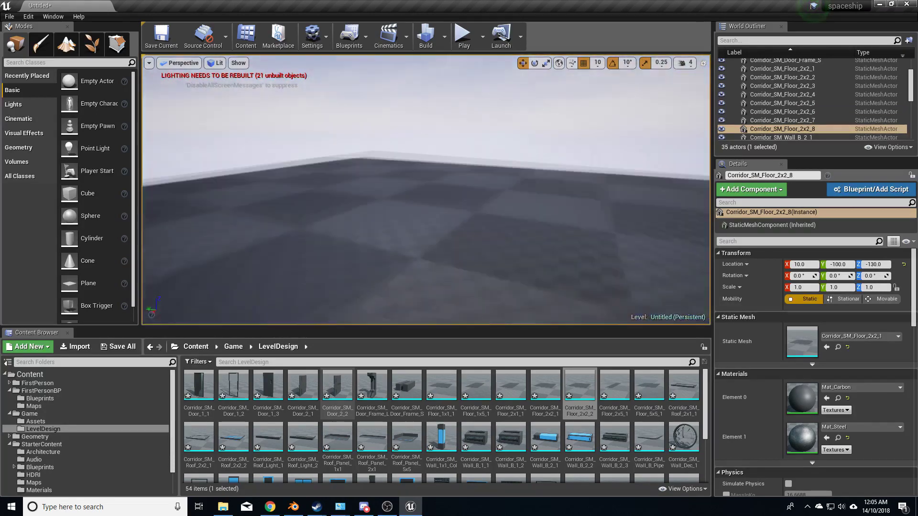
{"action": "right_click_drag", "start_coordinate": [425, 191], "coordinate": [426, 219]}
{"action": "scroll", "coordinate": [442, 425], "scroll_direction": "down", "scroll_amount": 2}
{"action": "left_click_drag", "start_coordinate": [476, 411], "coordinate": [382, 268]}
Delete the misplaced wall panel and place a window wall panel in the room.
{"action": "right_click_drag", "start_coordinate": [382, 267], "coordinate": [395, 230]}
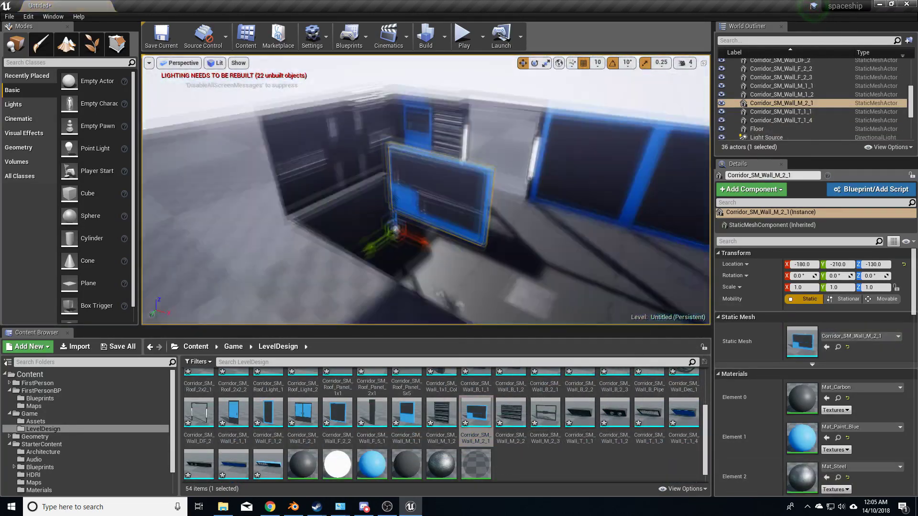
{"action": "key", "text": "Delete"}
{"action": "left_click_drag", "start_coordinate": [330, 247], "coordinate": [329, 249]}
{"action": "key", "text": "e"}
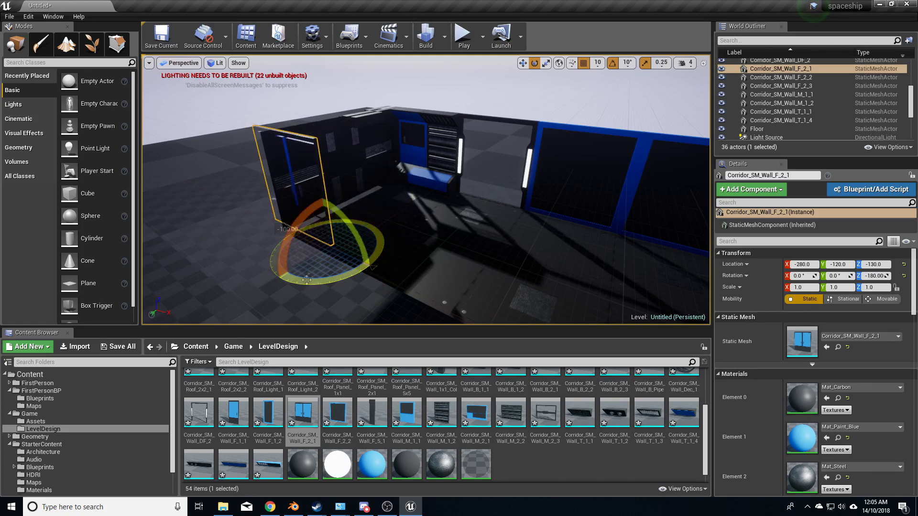
{"action": "key", "text": "w"}
{"action": "left_click_drag", "start_coordinate": [471, 262], "coordinate": [472, 229]}
{"action": "right_click_drag", "start_coordinate": [471, 229], "coordinate": [430, 191]}
{"action": "scroll", "coordinate": [235, 453], "scroll_direction": "up", "scroll_amount": 1}
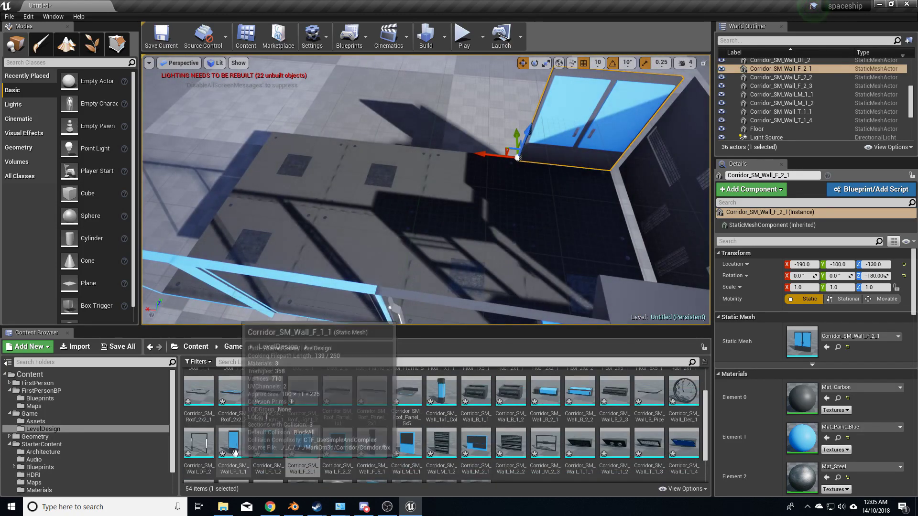
Add another window wall panel, orient it, and frame it in view.
{"action": "mouse_move", "coordinate": [235, 453]}
{"action": "left_mouse_down"}
{"action": "mouse_move", "coordinate": [497, 179]}
{"action": "mouse_move", "coordinate": [420, 172]}
{"action": "left_mouse_up"}
{"action": "right_click_drag", "start_coordinate": [421, 172], "coordinate": [430, 216]}
{"action": "scroll", "coordinate": [476, 407], "scroll_direction": "up", "scroll_amount": 1}
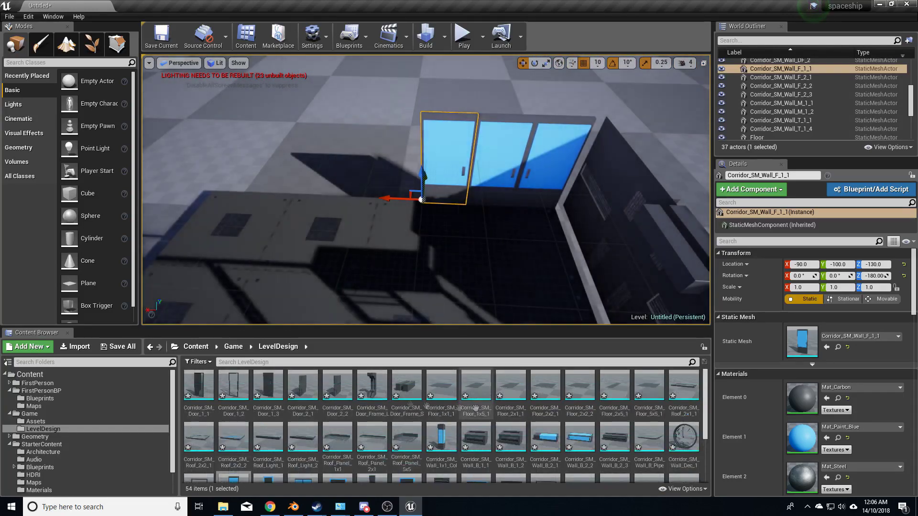
{"action": "scroll", "coordinate": [475, 408], "scroll_direction": "down", "scroll_amount": 1}
{"action": "mouse_move", "coordinate": [268, 432]}
{"action": "left_mouse_down"}
{"action": "mouse_move", "coordinate": [407, 231]}
{"action": "mouse_move", "coordinate": [270, 258]}
{"action": "left_mouse_up"}
{"action": "key", "text": "e"}
{"action": "key", "text": "w"}
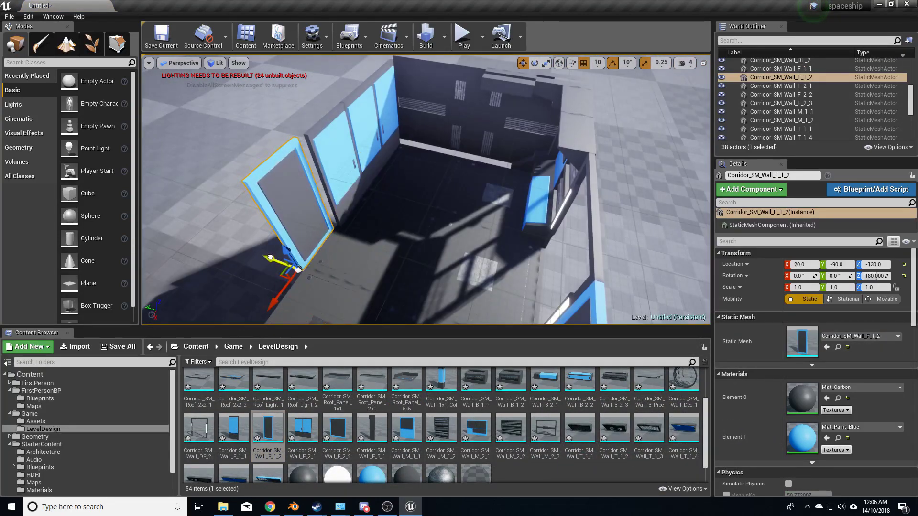
{"action": "key", "text": "f"}
{"action": "scroll", "coordinate": [510, 440], "scroll_direction": "up", "scroll_amount": 1}
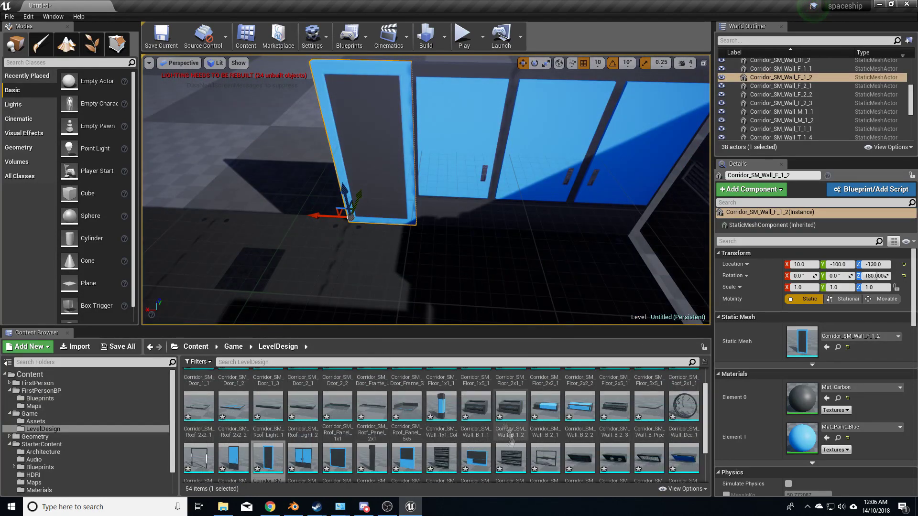
{"action": "scroll", "coordinate": [439, 463], "scroll_direction": "up", "scroll_amount": 1}
Place the blue bench piece and rotate it into position.
{"action": "left_click_drag", "start_coordinate": [579, 437], "coordinate": [267, 249]}
{"action": "key", "text": "e"}
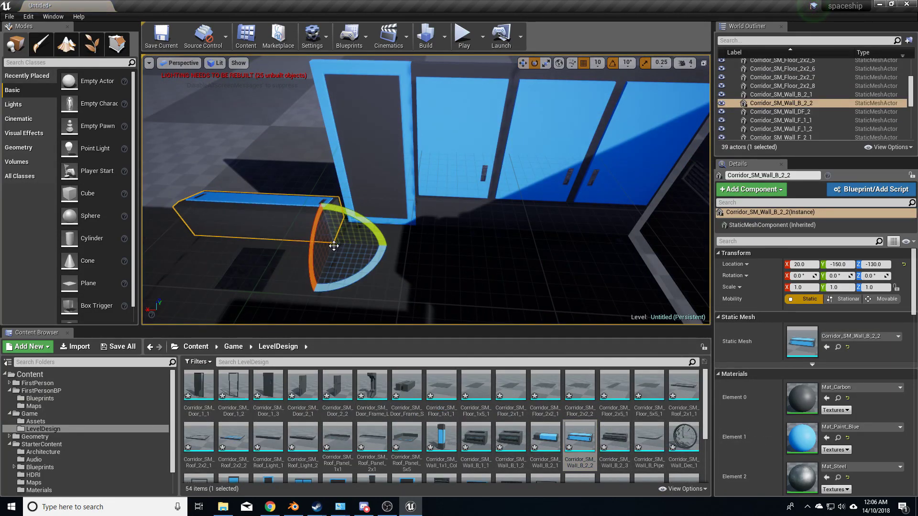
{"action": "left_click_drag", "start_coordinate": [316, 286], "coordinate": [385, 246]}
{"action": "key", "text": "w"}
{"action": "left_click_drag", "start_coordinate": [330, 248], "coordinate": [191, 213], "text": "shift"}
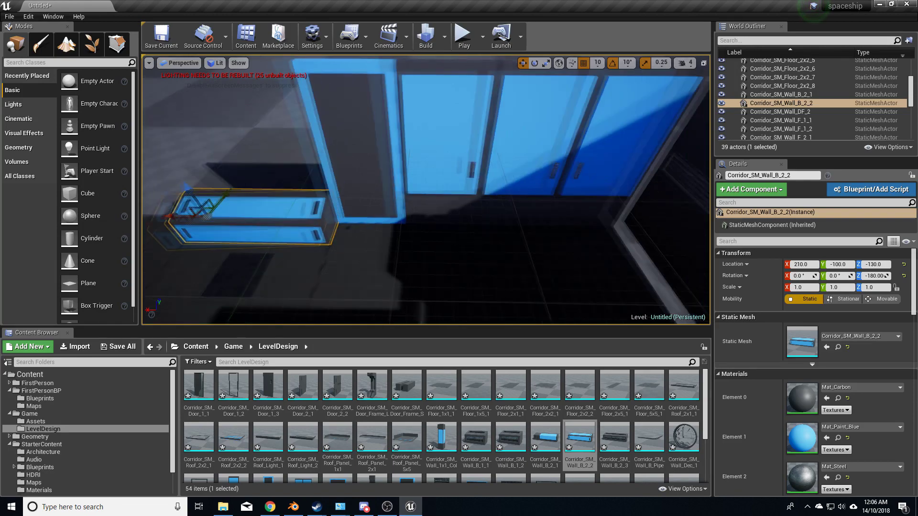
{"action": "scroll", "coordinate": [555, 453], "scroll_direction": "down", "scroll_amount": 1}
Add a middle wall panel and a Wall_T piece, then duplicate walls along the side wall.
{"action": "mouse_move", "coordinate": [476, 428]}
{"action": "left_mouse_down"}
{"action": "mouse_move", "coordinate": [404, 221]}
{"action": "mouse_move", "coordinate": [395, 310]}
{"action": "left_mouse_up"}
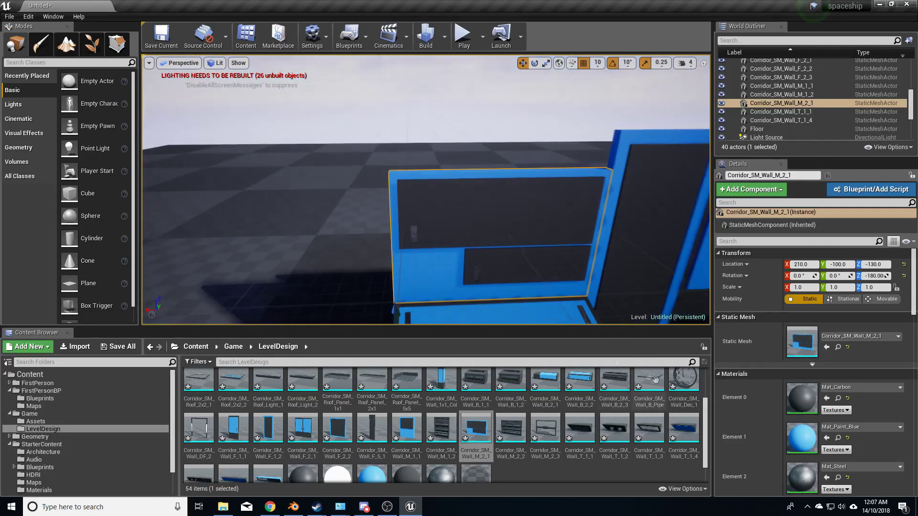
{"action": "scroll", "coordinate": [268, 447], "scroll_direction": "up", "scroll_amount": 1}
{"action": "scroll", "coordinate": [430, 430], "scroll_direction": "down", "scroll_amount": 2}
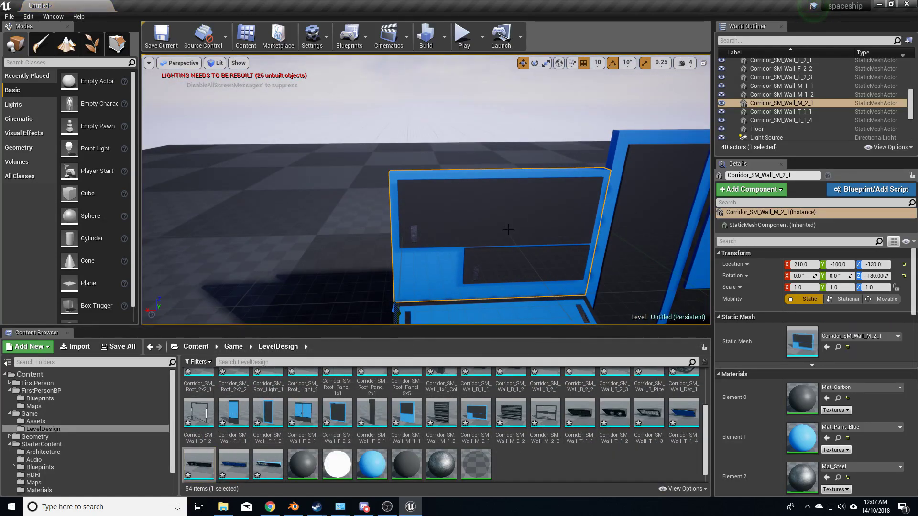
{"action": "right_click_drag", "start_coordinate": [425, 215], "coordinate": [407, 200]}
{"action": "mouse_move", "coordinate": [198, 464]}
{"action": "left_mouse_down"}
{"action": "mouse_move", "coordinate": [433, 270]}
{"action": "mouse_move", "coordinate": [504, 292]}
{"action": "left_mouse_up"}
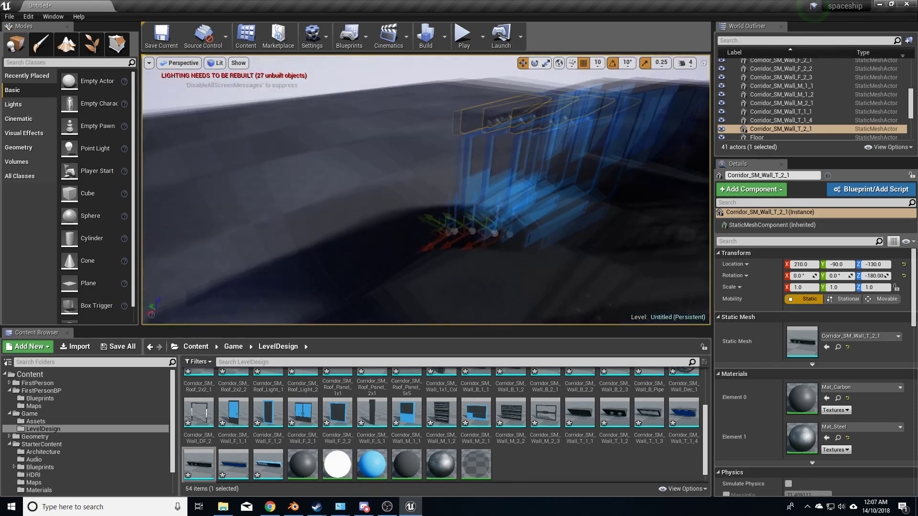
{"action": "right_click_drag", "start_coordinate": [504, 291], "coordinate": [504, 292]}
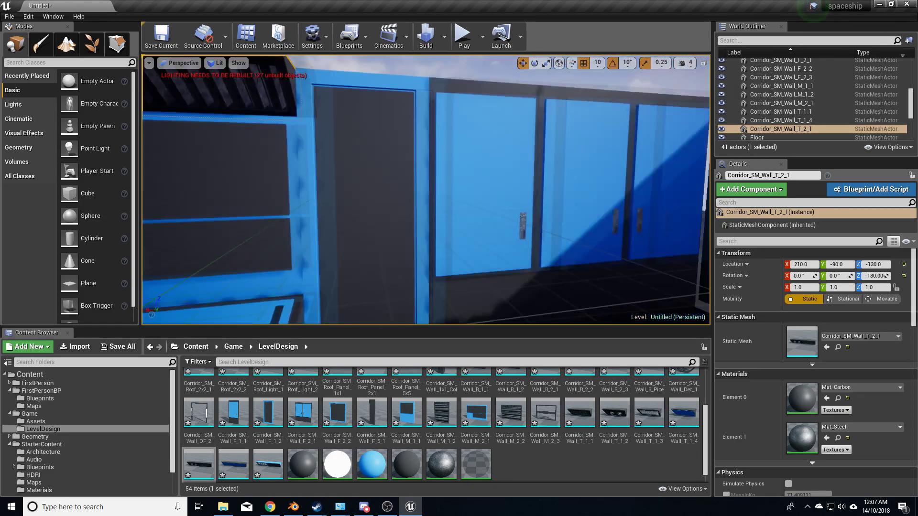
{"action": "key", "text": "ctrl+v"}
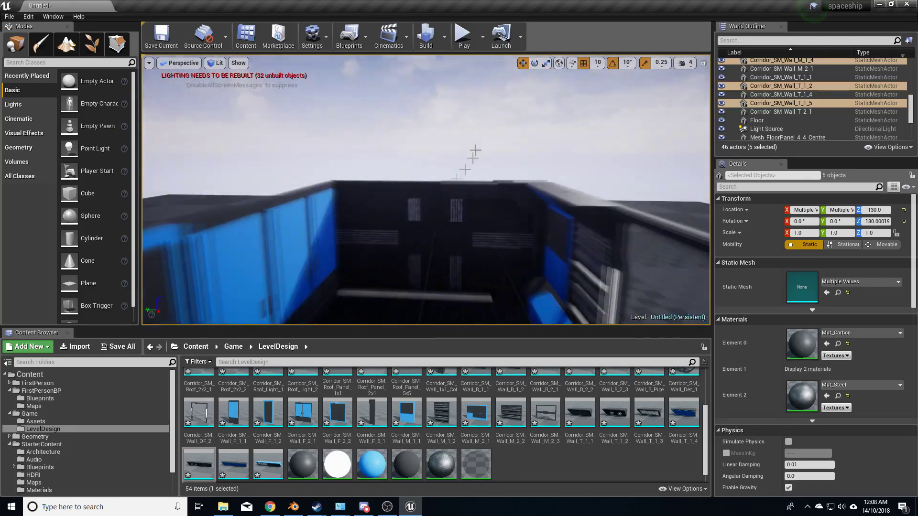
Align the short door frame with the walls and lay two 2x5 floor panels.
{"action": "left_click", "coordinate": [536, 239]}
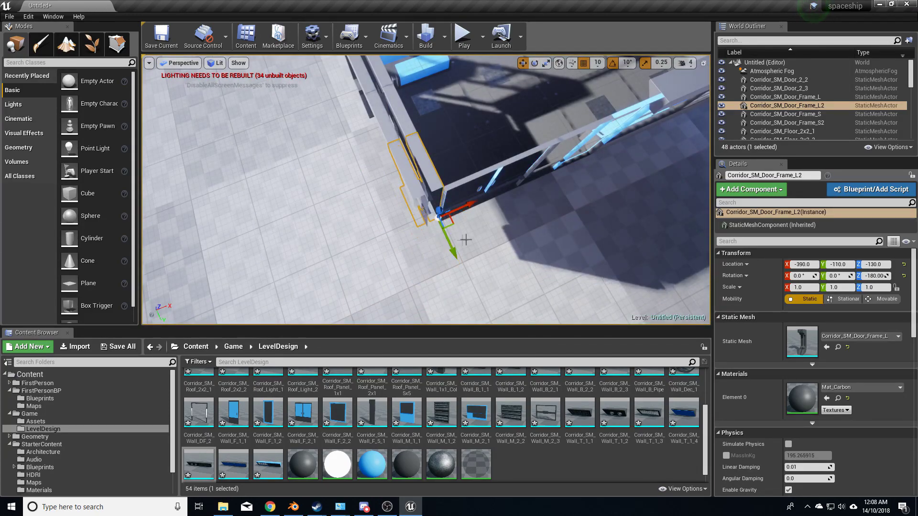
{"action": "right_click_drag", "start_coordinate": [465, 240], "coordinate": [466, 239]}
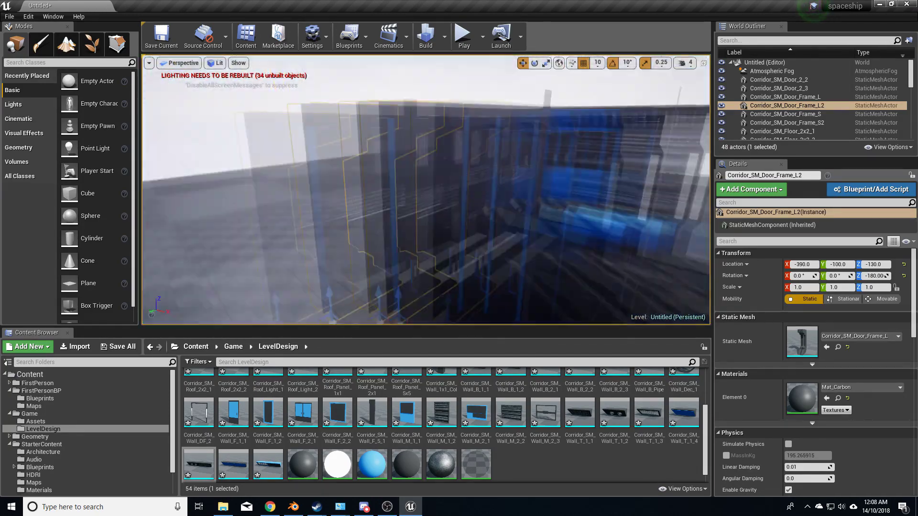
{"action": "scroll", "coordinate": [444, 420], "scroll_direction": "up", "scroll_amount": 3}
{"action": "left_click_drag", "start_coordinate": [347, 242], "coordinate": [254, 272]}
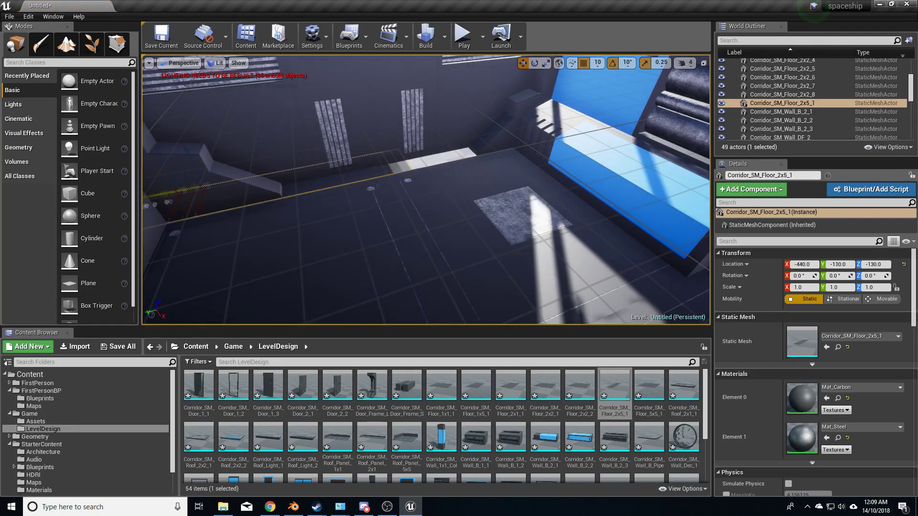
{"action": "left_click_drag", "start_coordinate": [202, 207], "coordinate": [411, 177], "text": "alt"}
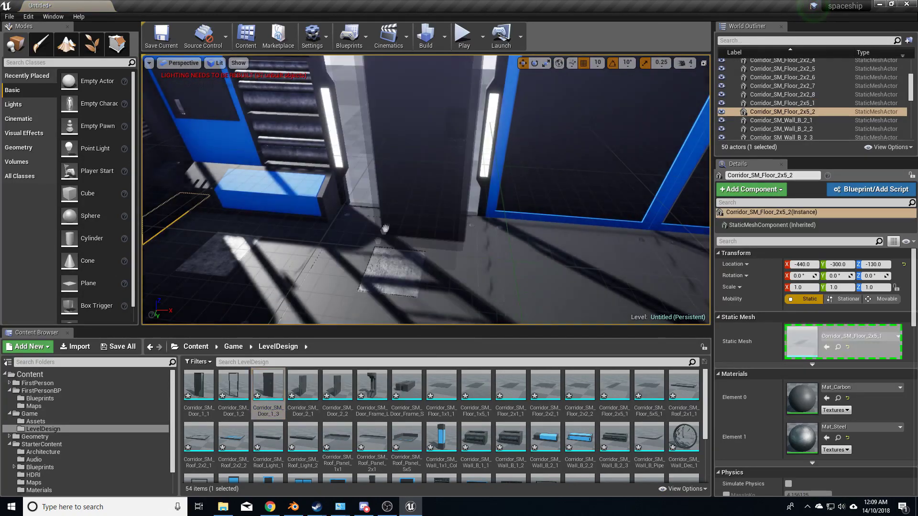
Place Corridor_SM_Door_1_3 in the doorway and select the door frames.
{"action": "left_click_drag", "start_coordinate": [269, 385], "coordinate": [396, 230]}
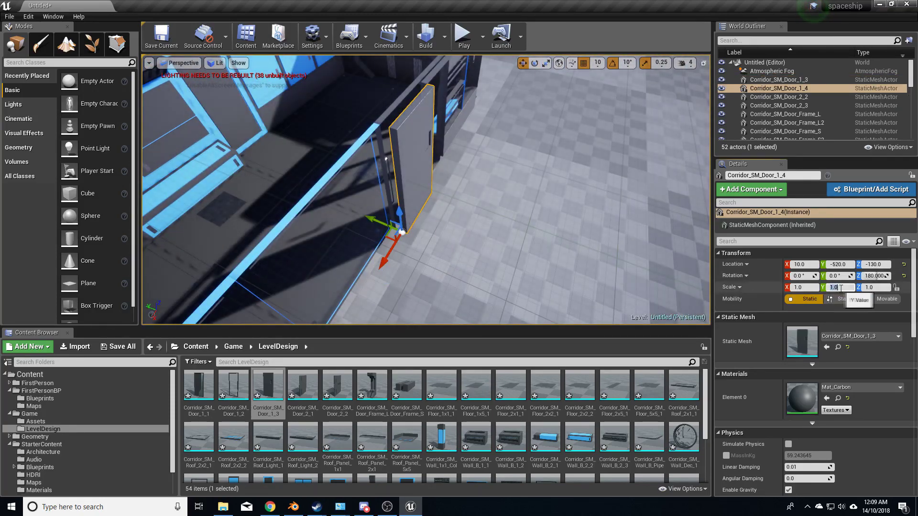
{"action": "left_click", "coordinate": [478, 267]}
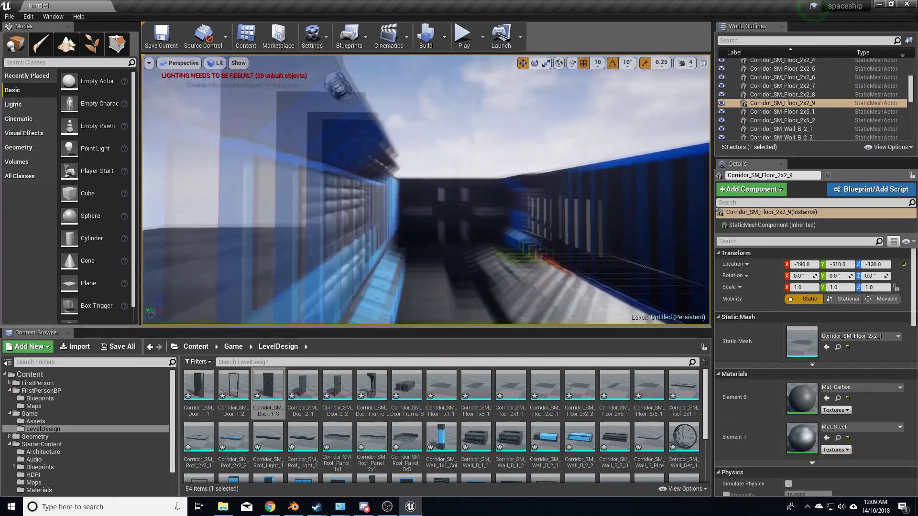
{"action": "left_click", "coordinate": [239, 153]}
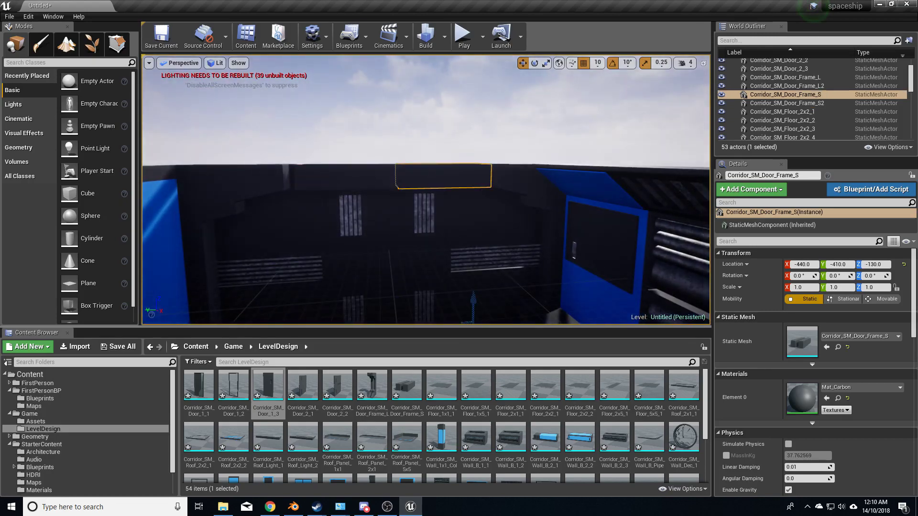
{"action": "left_click", "coordinate": [786, 103], "text": "ctrl"}
{"action": "left_click", "coordinate": [779, 77], "text": "ctrl"}
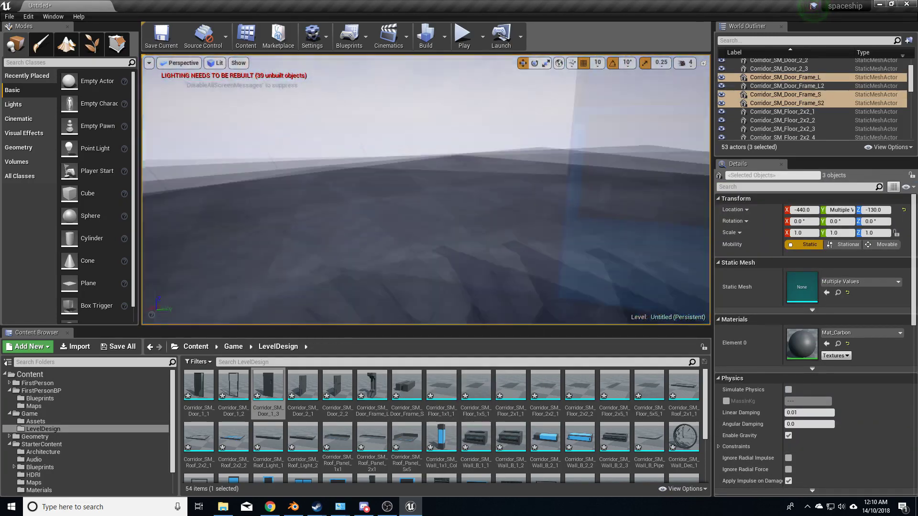
Place a Corridor_SM_Roof_2x2 panel and Alt-drag copies to cover the ceiling.
{"action": "scroll", "coordinate": [407, 420], "scroll_direction": "down", "scroll_amount": 2}
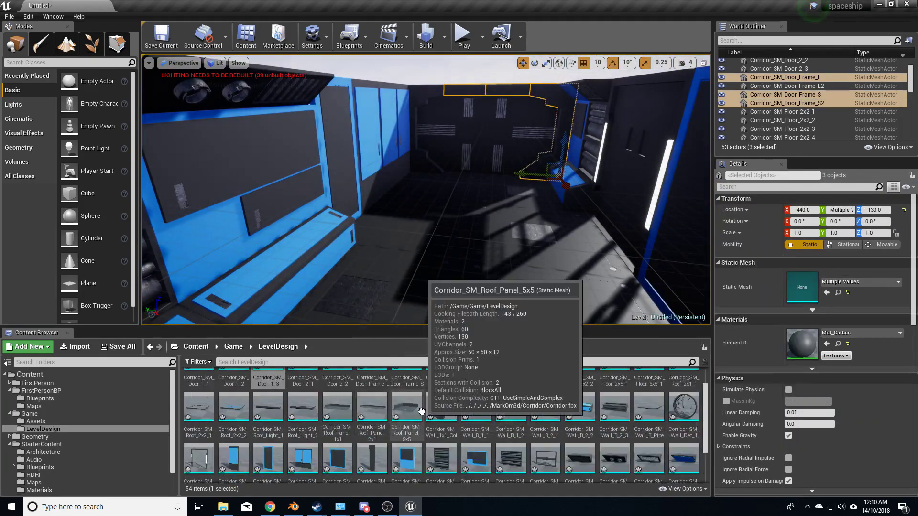
{"action": "left_click_drag", "start_coordinate": [407, 409], "coordinate": [407, 418]}
{"action": "left_click_drag", "start_coordinate": [199, 406], "coordinate": [425, 191]}
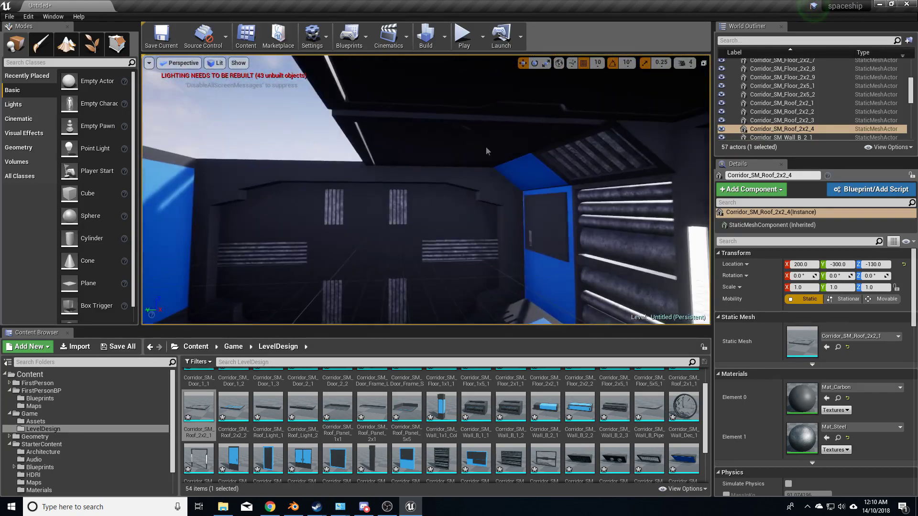
{"action": "left_click", "coordinate": [404, 207], "text": "ctrl"}
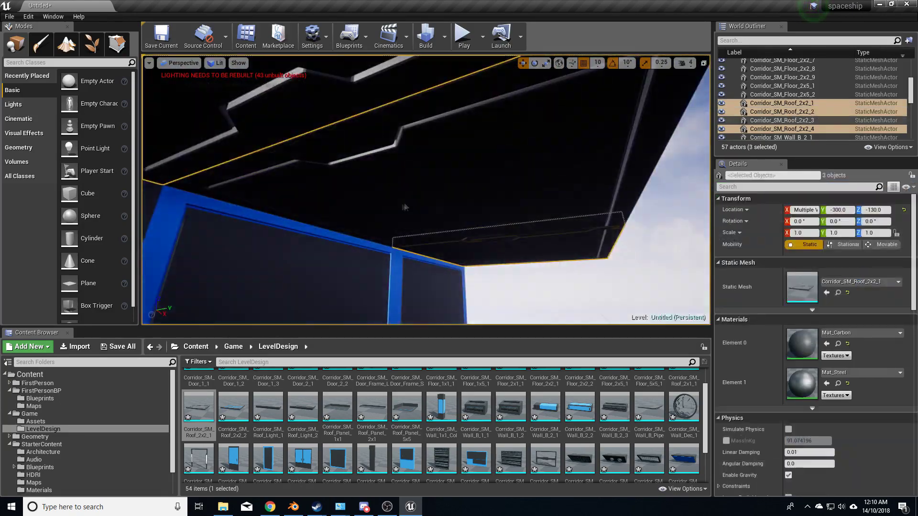
{"action": "left_click_drag", "start_coordinate": [455, 191], "coordinate": [550, 194], "text": "alt"}
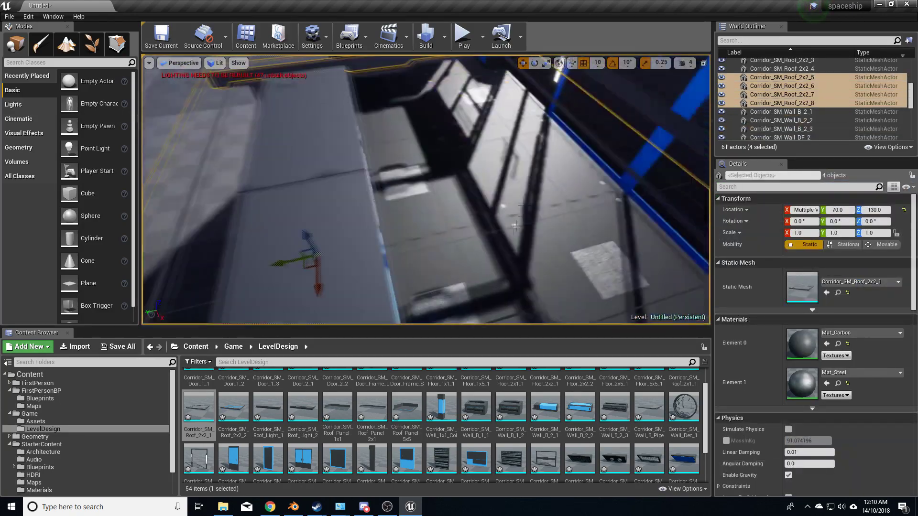
Add a Corridor_SM_Roof_Light_2 fixture and duplicate the roof lights twice along the corridor.
{"action": "scroll", "coordinate": [433, 399], "scroll_direction": "down", "scroll_amount": 2}
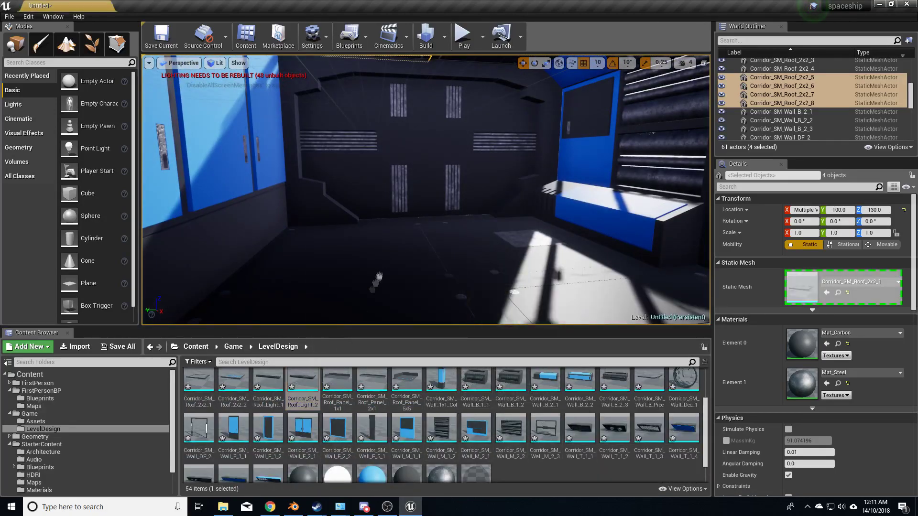
{"action": "left_click_drag", "start_coordinate": [303, 383], "coordinate": [421, 258]}
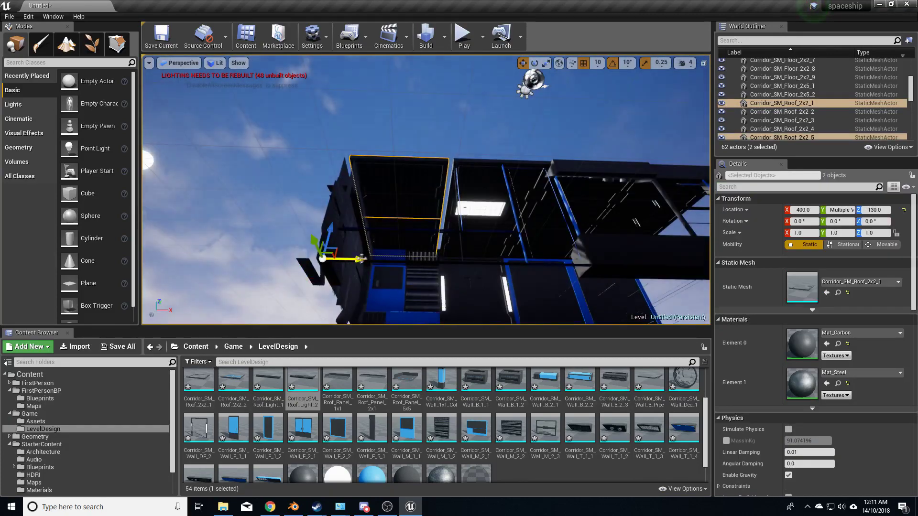
{"action": "key", "text": "ctrl+z"}
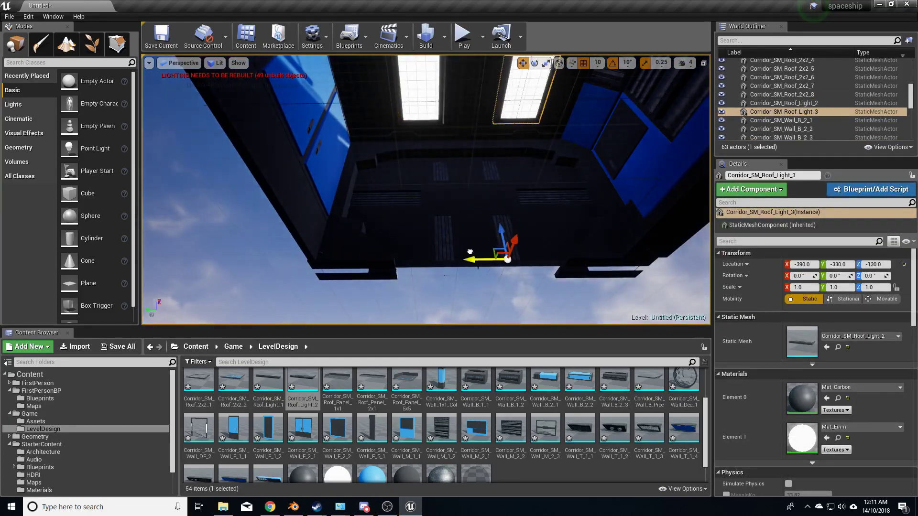
{"action": "key", "text": "ctrl+z"}
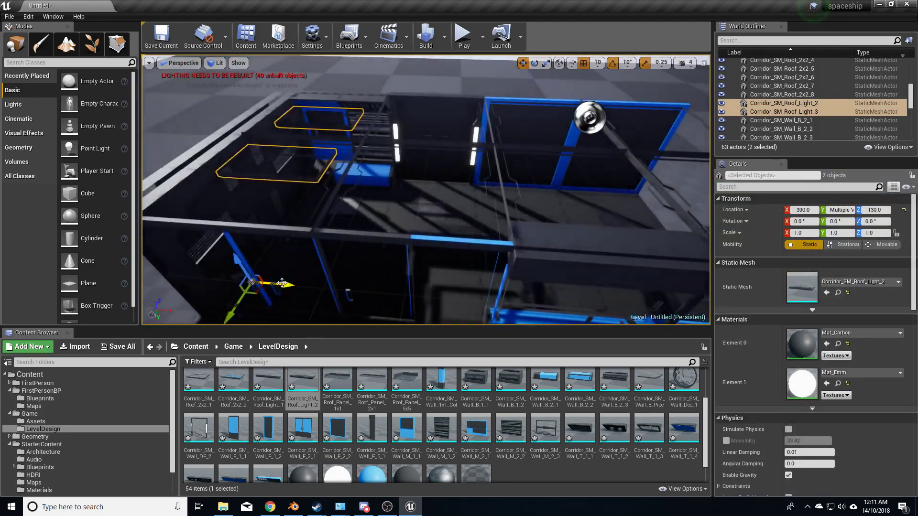
{"action": "left_click_drag", "start_coordinate": [282, 283], "coordinate": [487, 313], "text": "alt"}
{"action": "left_click_drag", "start_coordinate": [516, 242], "coordinate": [574, 251], "text": "alt"}
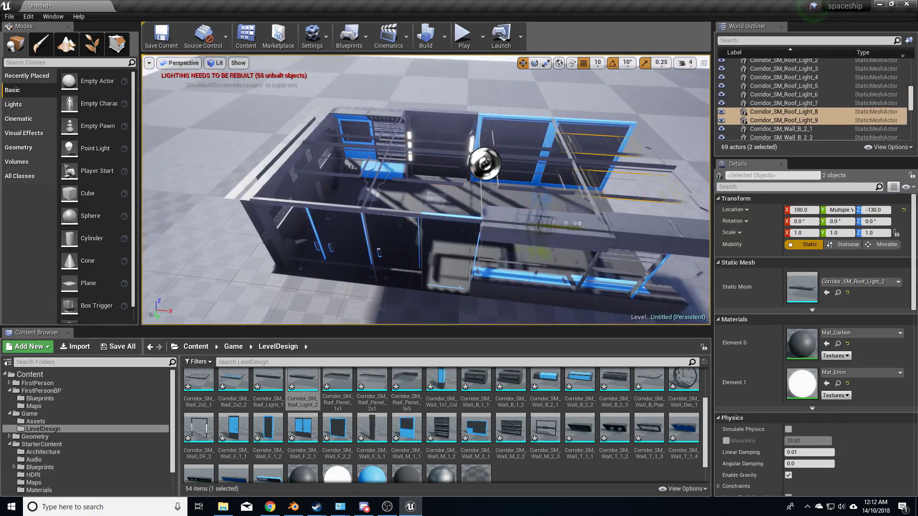
{"action": "left_click", "coordinate": [430, 216]}
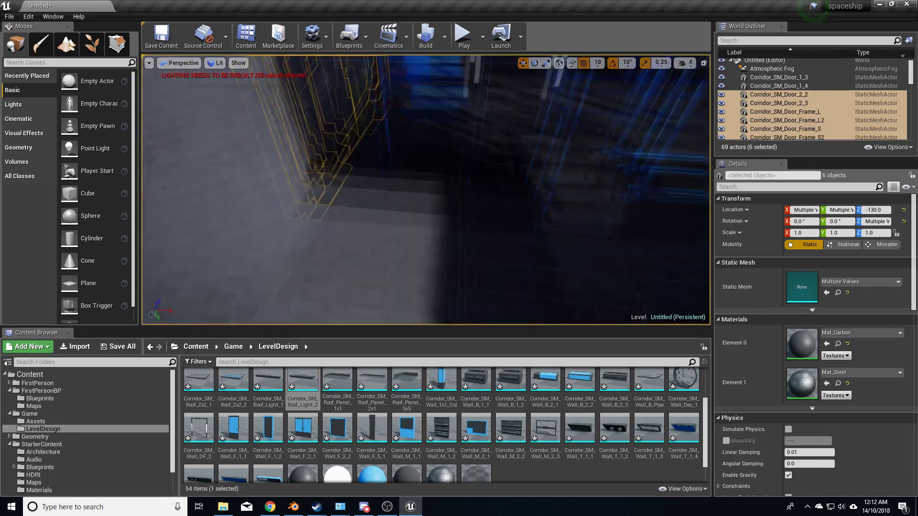
Copy the door and door-frame pieces to the corridor's far end, deleting the extra copies.
{"action": "left_click_drag", "start_coordinate": [390, 140], "coordinate": [671, 261], "text": "alt"}
{"action": "left_click_drag", "start_coordinate": [588, 187], "coordinate": [507, 235], "text": "alt"}
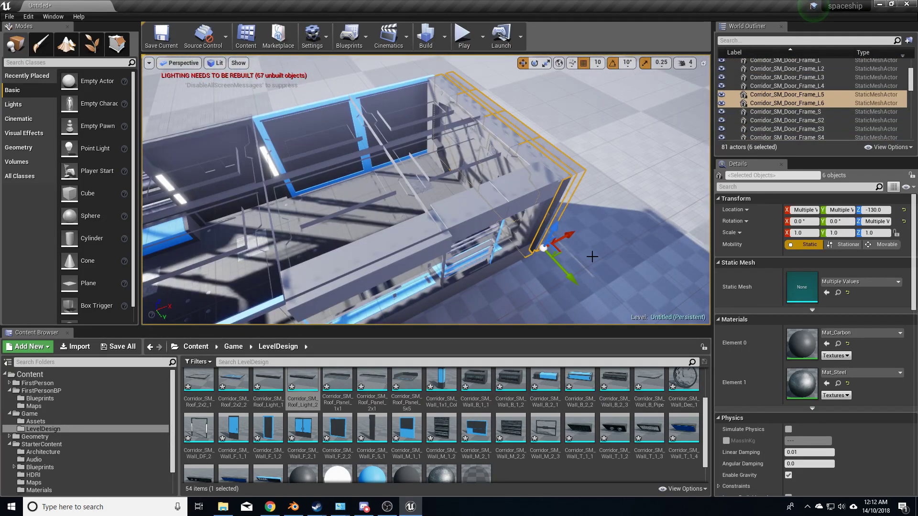
{"action": "key", "text": "Delete"}
{"action": "right_click", "coordinate": [592, 256]}
{"action": "right_click_drag", "start_coordinate": [592, 257], "coordinate": [573, 258]}
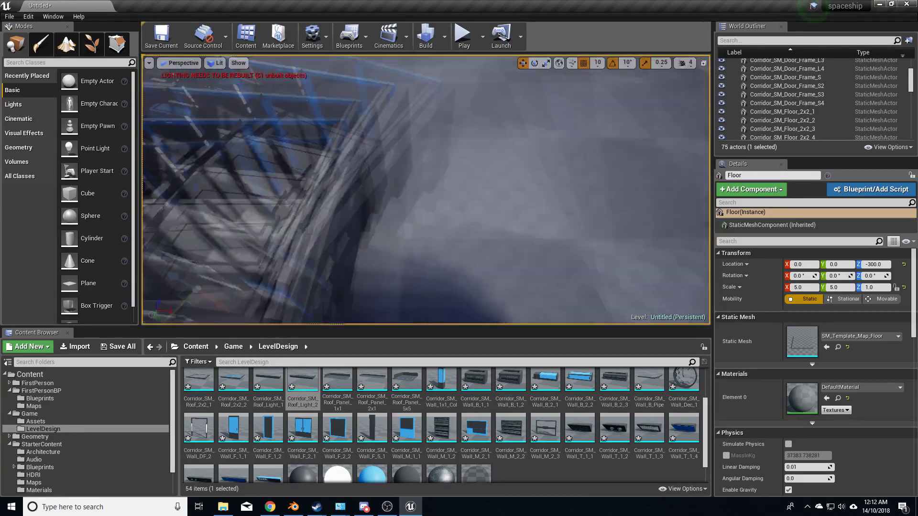
{"action": "key", "text": "ctrl+z"}
{"action": "key", "text": "f"}
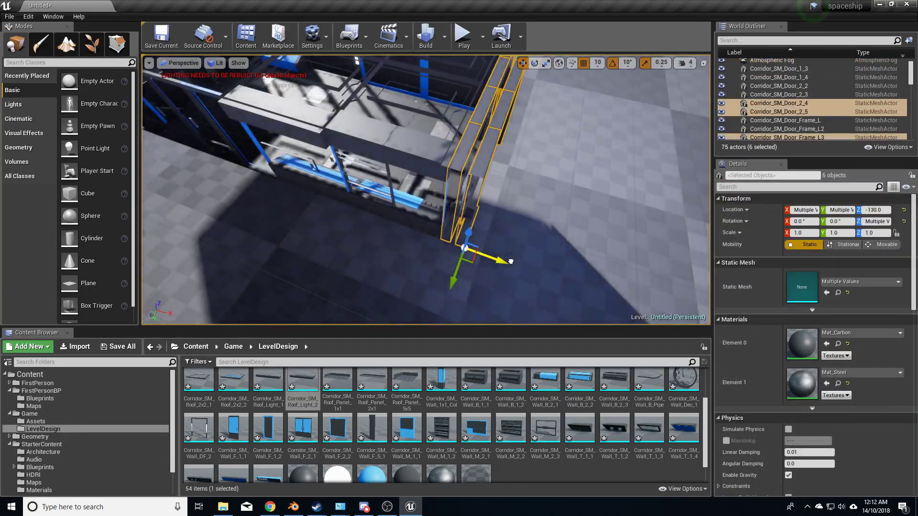
Add floor tiles Corridor_SM_Floor_2x2_10 and _11 for the end section, then pull back to an overview.
{"action": "key", "text": "ctrl+z"}
{"action": "key", "text": "f"}
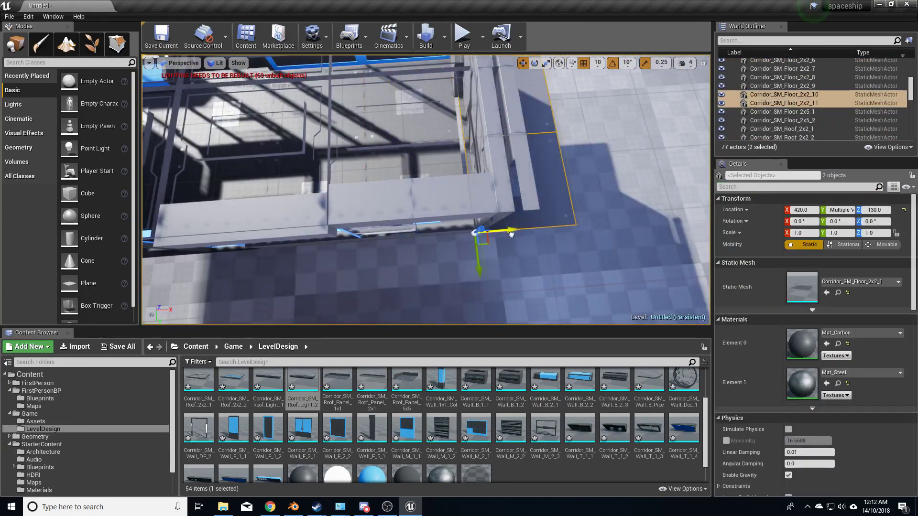
{"action": "key", "text": "ctrl+z"}
{"action": "key", "text": "f"}
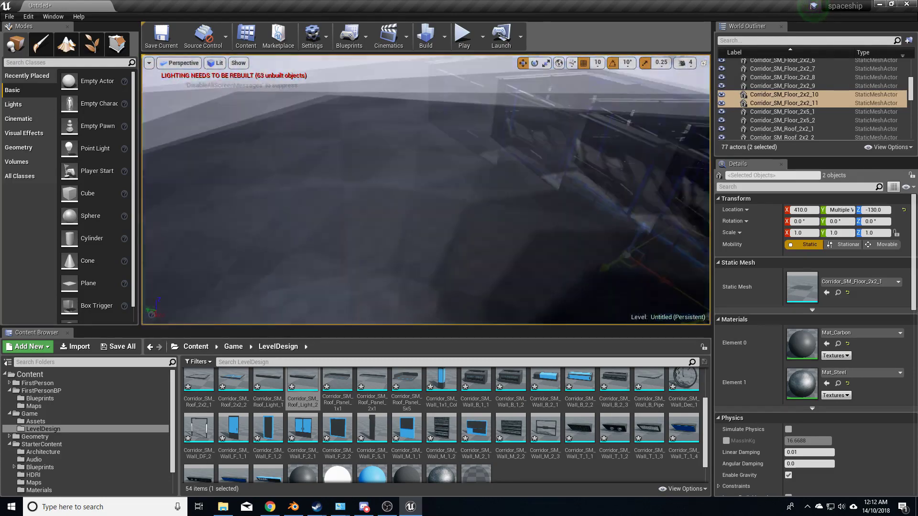
{"action": "right_click_drag", "start_coordinate": [709, 119], "coordinate": [709, 119]}
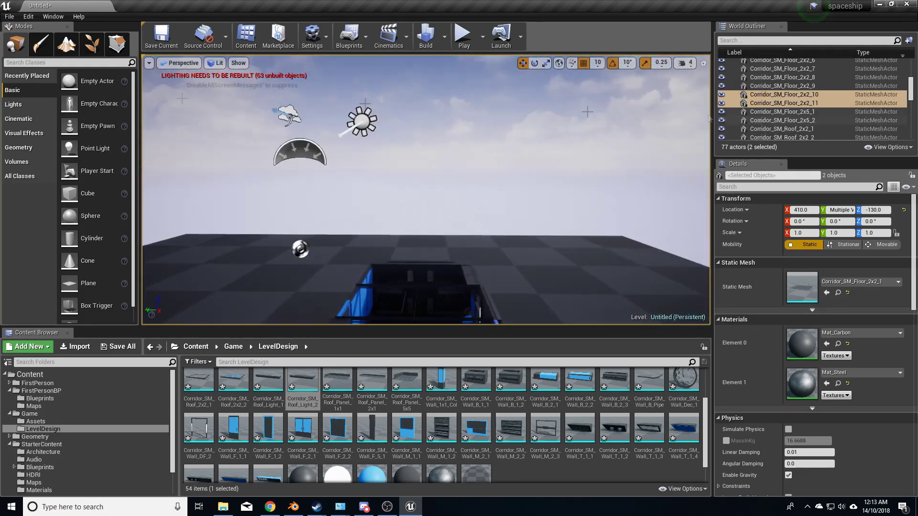
Browse the starter content Blueprints folder and open the level Blueprint from the Blueprints menu.
{"action": "scroll", "coordinate": [813, 99], "scroll_direction": "down", "scroll_amount": 3}
{"action": "scroll", "coordinate": [812, 99], "scroll_direction": "down", "scroll_amount": 3}
{"action": "scroll", "coordinate": [813, 99], "scroll_direction": "down", "scroll_amount": 3}
{"action": "scroll", "coordinate": [812, 99], "scroll_direction": "down", "scroll_amount": 3}
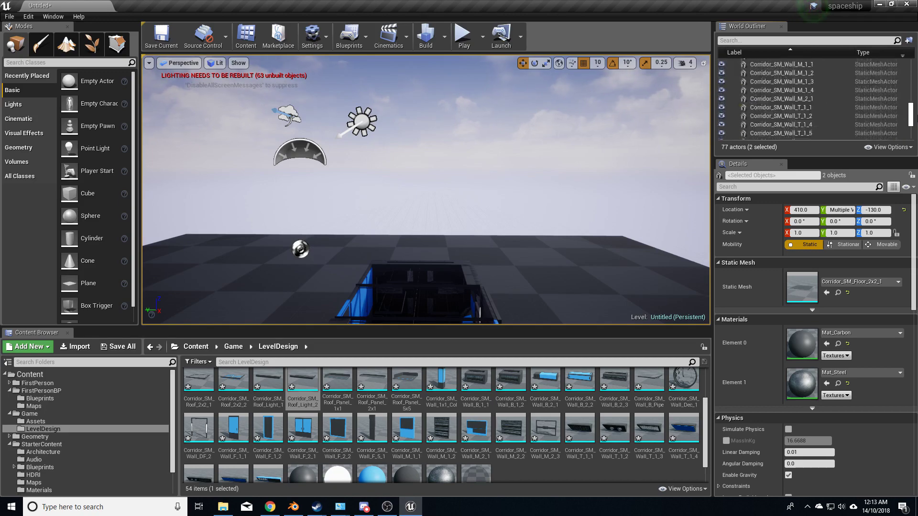
{"action": "scroll", "coordinate": [813, 99], "scroll_direction": "up", "scroll_amount": 10}
{"action": "scroll", "coordinate": [86, 420], "scroll_direction": "down", "scroll_amount": 2}
{"action": "left_click", "coordinate": [43, 437]}
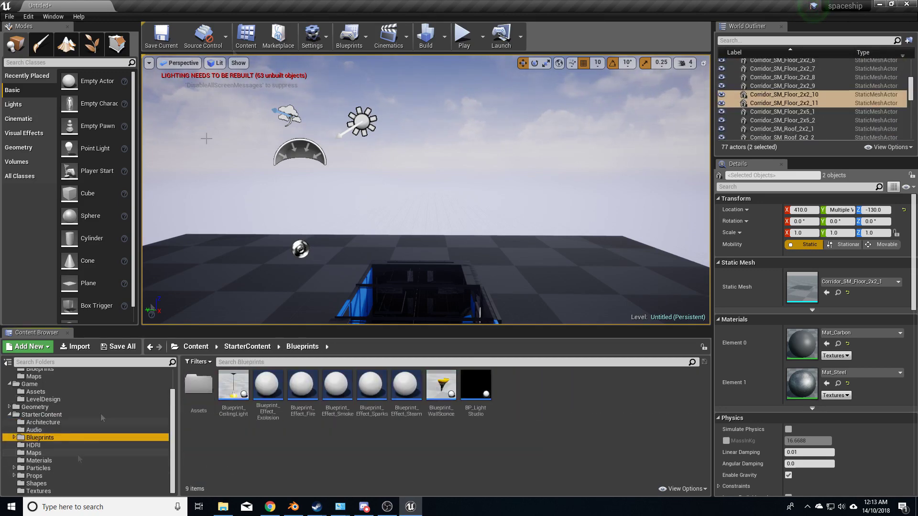
{"action": "left_click", "coordinate": [349, 36]}
{"action": "left_click", "coordinate": [363, 116]}
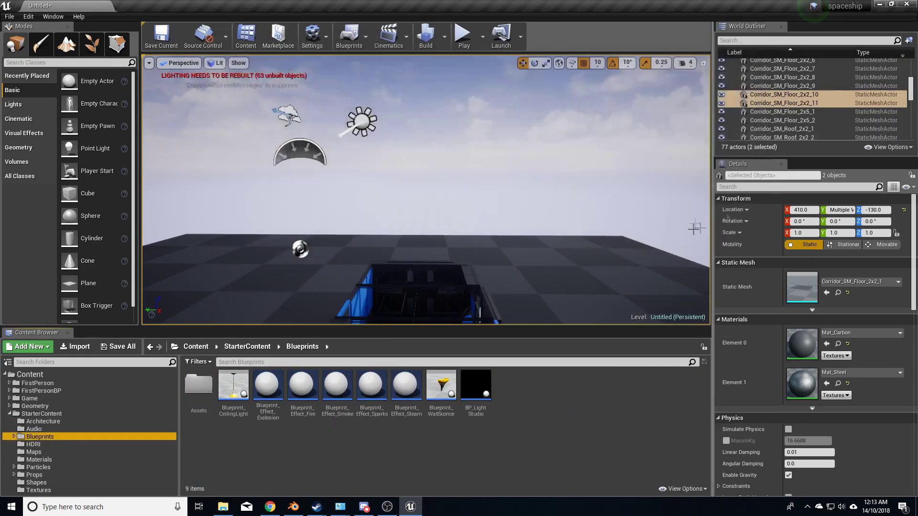
Drag a FirstPersonCharacter from FirstPersonBP > Blueprints into the corridor.
{"action": "scroll", "coordinate": [765, 129], "scroll_direction": "down", "scroll_amount": 5}
{"action": "scroll", "coordinate": [765, 129], "scroll_direction": "down", "scroll_amount": 5}
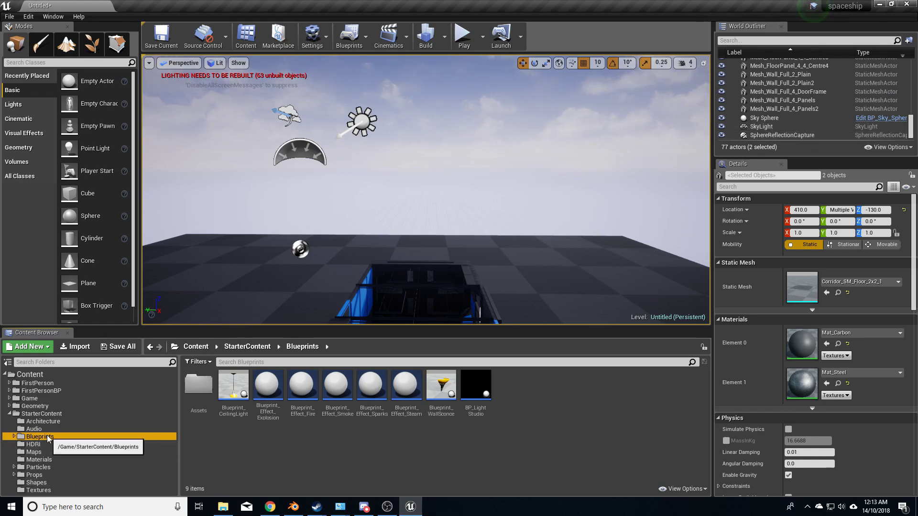
{"action": "left_click", "coordinate": [40, 390]}
{"action": "double_click", "coordinate": [199, 385]}
{"action": "left_click_drag", "start_coordinate": [199, 385], "coordinate": [368, 253]}
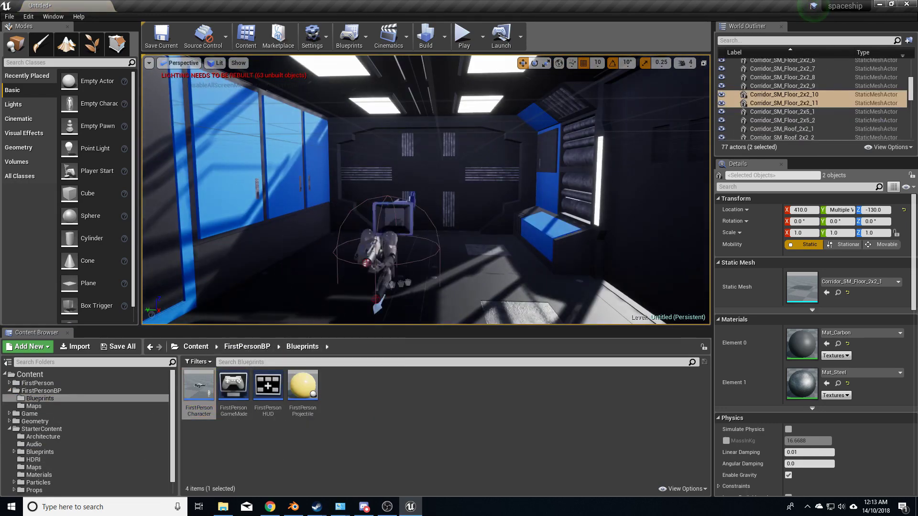
Run a quick play test, then open the FirstPersonCharacter Blueprint for editing.
{"action": "key", "text": "alt+p"}
{"action": "key", "text": "Escape"}
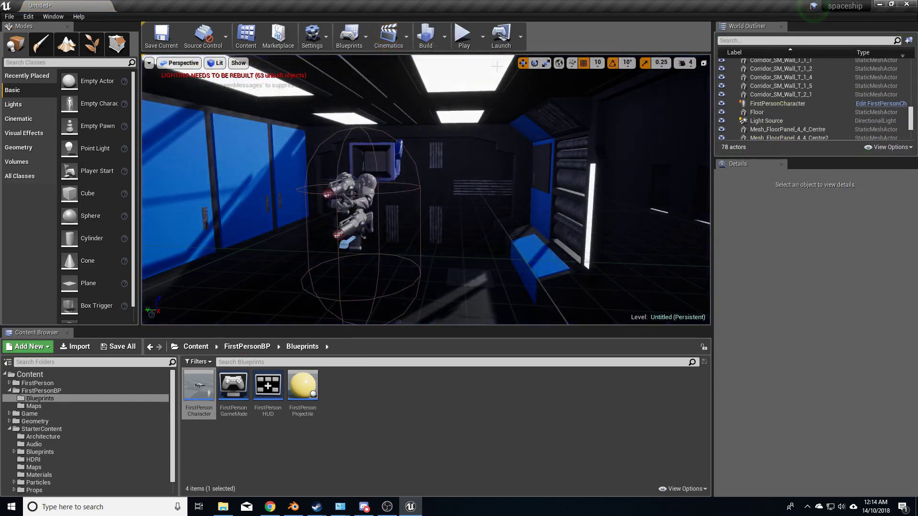
{"action": "double_click", "coordinate": [199, 387]}
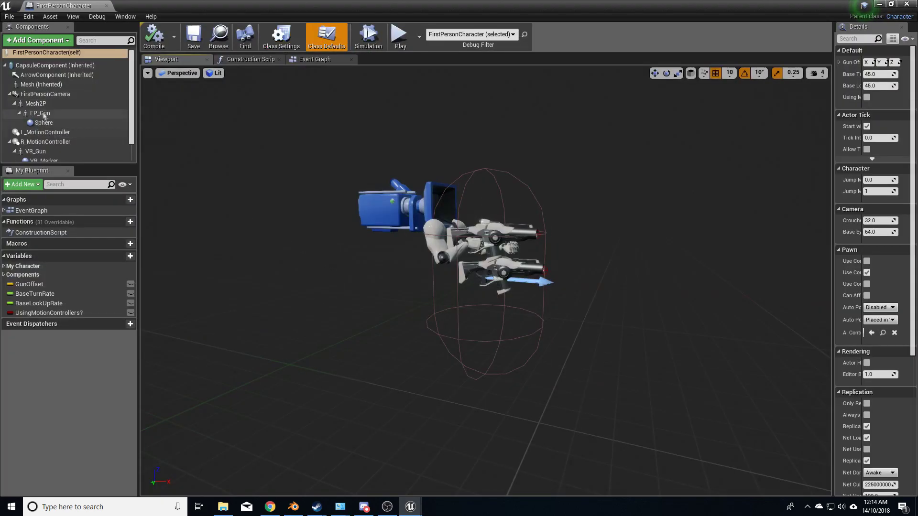
Select the gun components and untick Rendering > Visible on VR_Gun.
{"action": "left_click", "coordinate": [43, 114]}
{"action": "scroll", "coordinate": [48, 121], "scroll_direction": "down", "scroll_amount": 1}
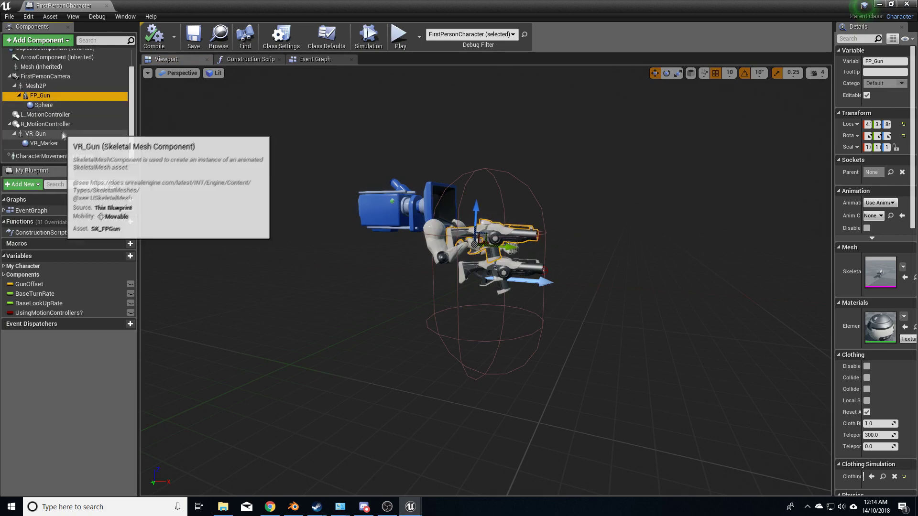
{"action": "left_click", "coordinate": [36, 134]}
{"action": "left_click_drag", "start_coordinate": [832, 368], "coordinate": [670, 370]}
{"action": "scroll", "coordinate": [753, 371], "scroll_direction": "down", "scroll_amount": 5}
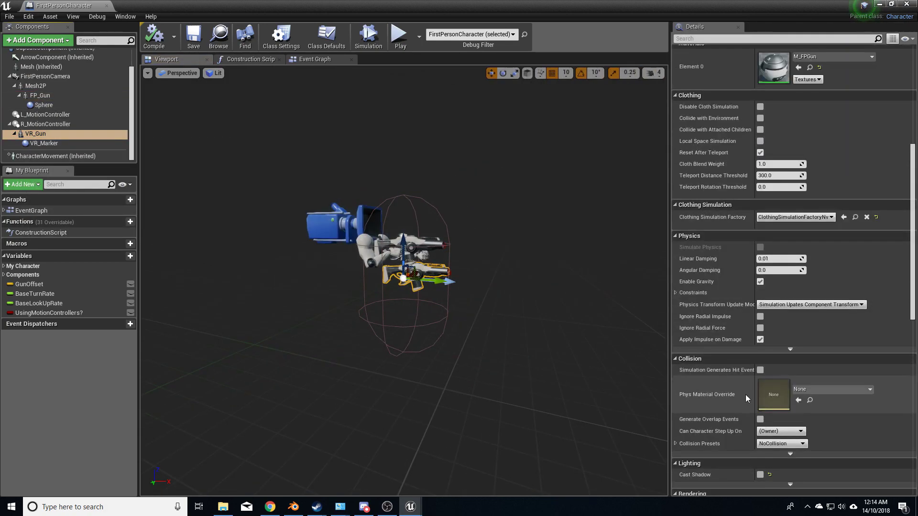
{"action": "scroll", "coordinate": [745, 395], "scroll_direction": "down", "scroll_amount": 5}
{"action": "left_click", "coordinate": [760, 414]}
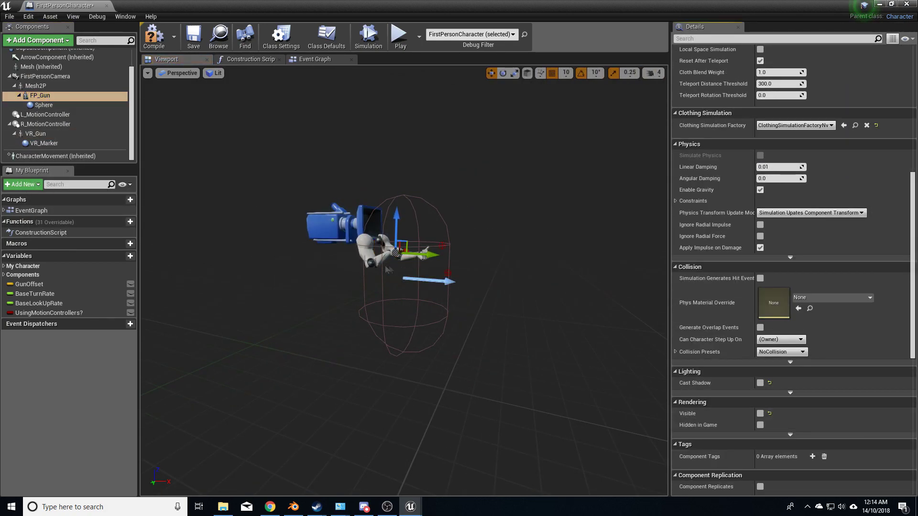
Hide the Mesh2P first-person arms, then build the level.
{"action": "left_click", "coordinate": [36, 86]}
{"action": "left_click", "coordinate": [760, 414]}
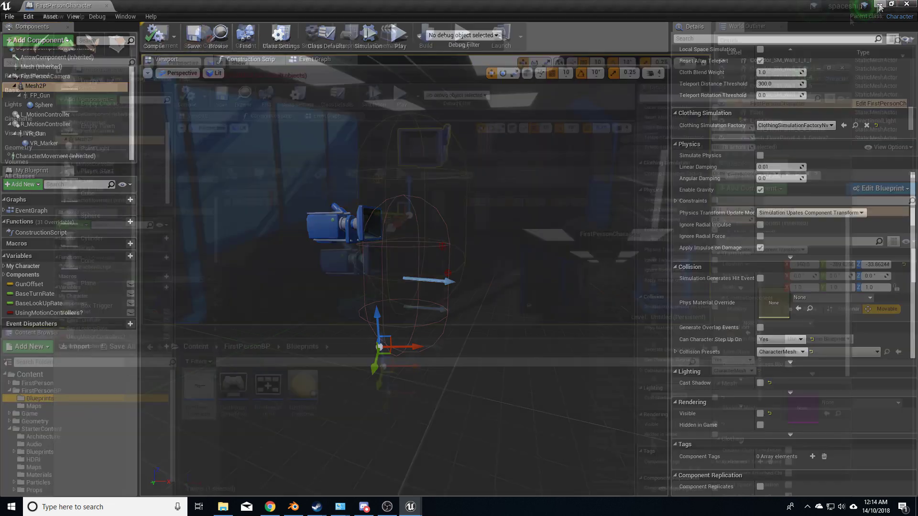
{"action": "left_click", "coordinate": [444, 36]}
{"action": "left_click", "coordinate": [488, 66]}
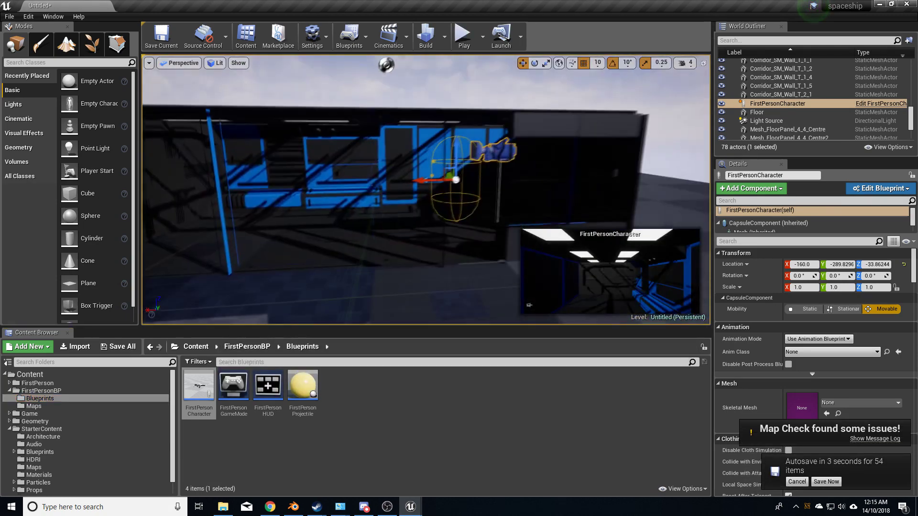
Place a Point Light from Modes > Lights into the corridor and focus on it.
{"action": "left_click", "coordinate": [529, 305]}
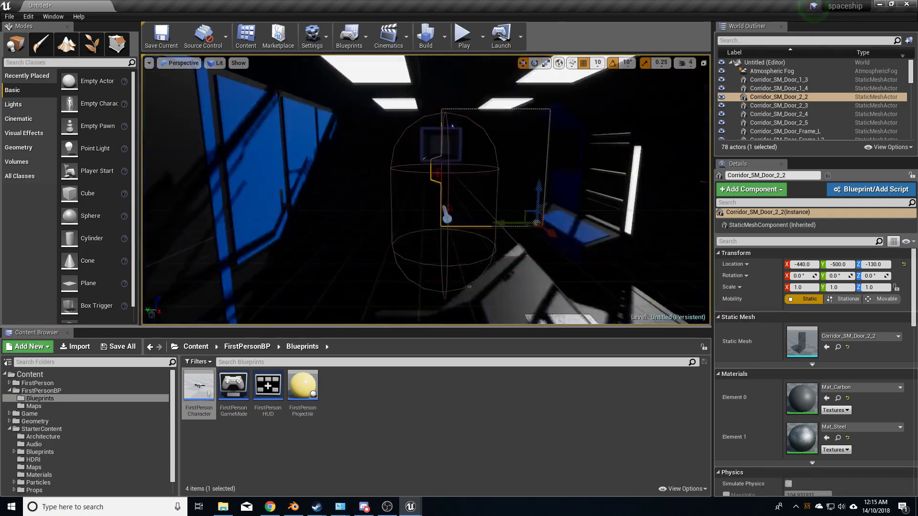
{"action": "left_click", "coordinate": [12, 104]}
{"action": "left_click_drag", "start_coordinate": [91, 103], "coordinate": [399, 235]}
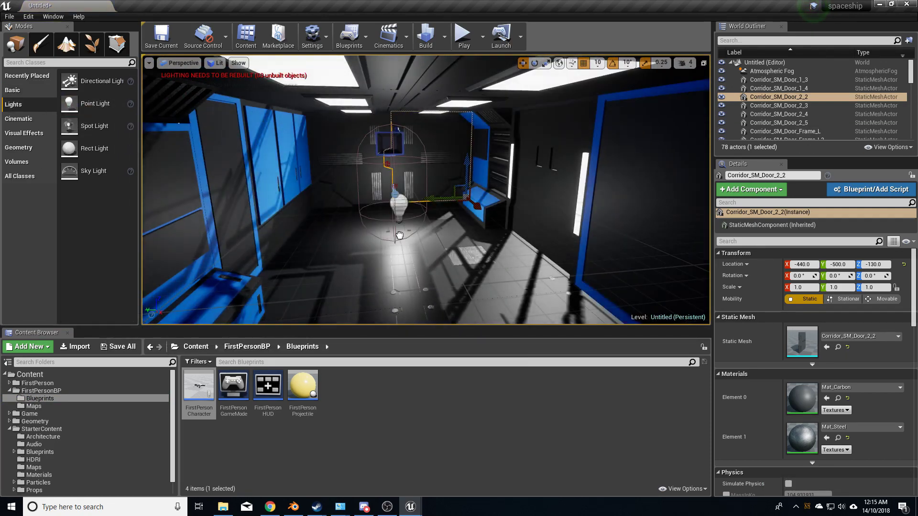
{"action": "key", "text": "f"}
Alt-drag copies of the point light along the corridor, then play in the viewport.
{"action": "left_click", "coordinate": [486, 184]}
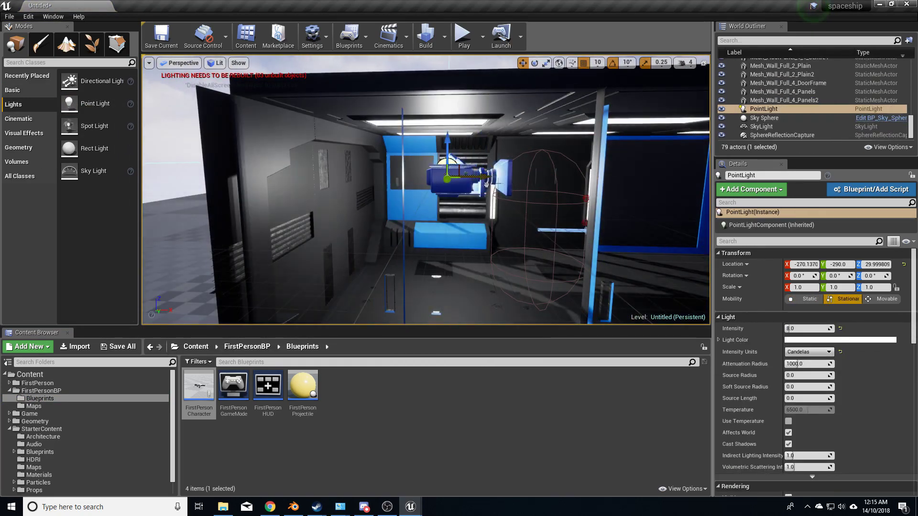
{"action": "left_click_drag", "start_coordinate": [486, 185], "coordinate": [615, 200], "text": "alt"}
{"action": "key", "text": "f"}
{"action": "left_click", "coordinate": [482, 37]}
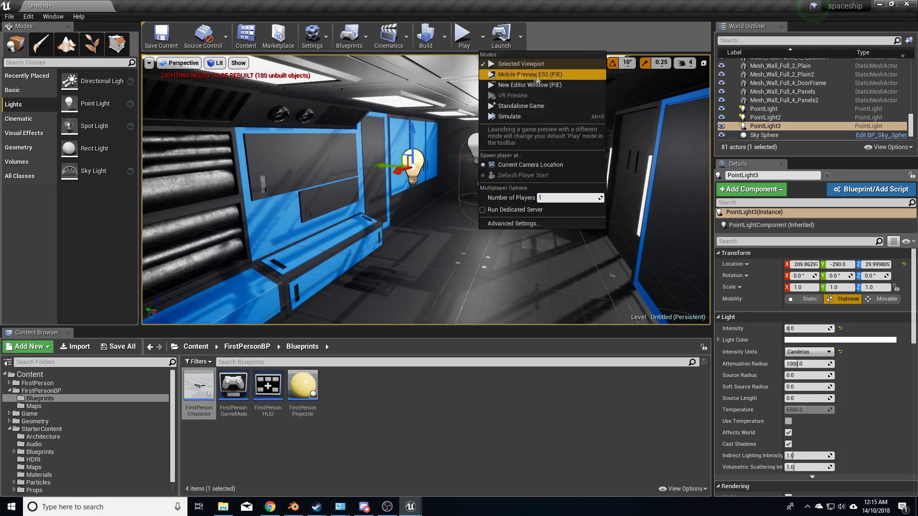
{"action": "left_click", "coordinate": [523, 64]}
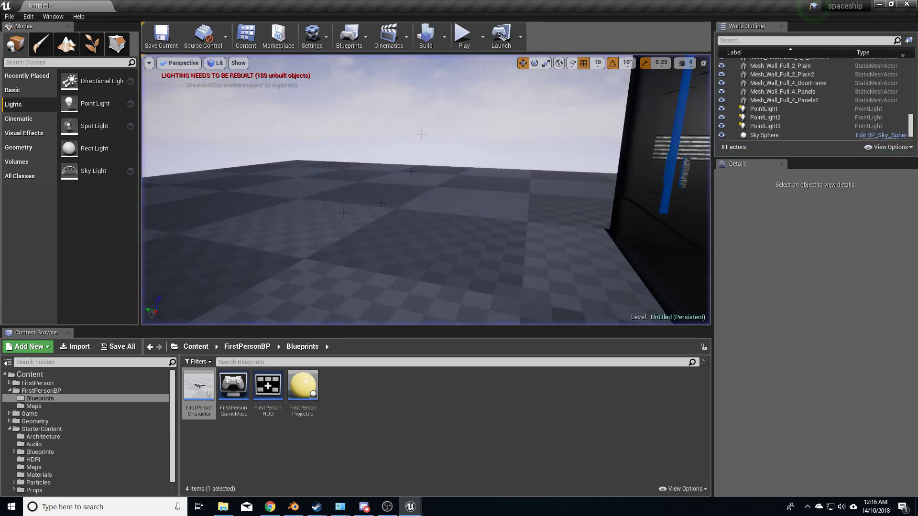
Play-test the lit corridor twice, then run Build > Build Lighting Only.
{"action": "key", "text": "F8"}
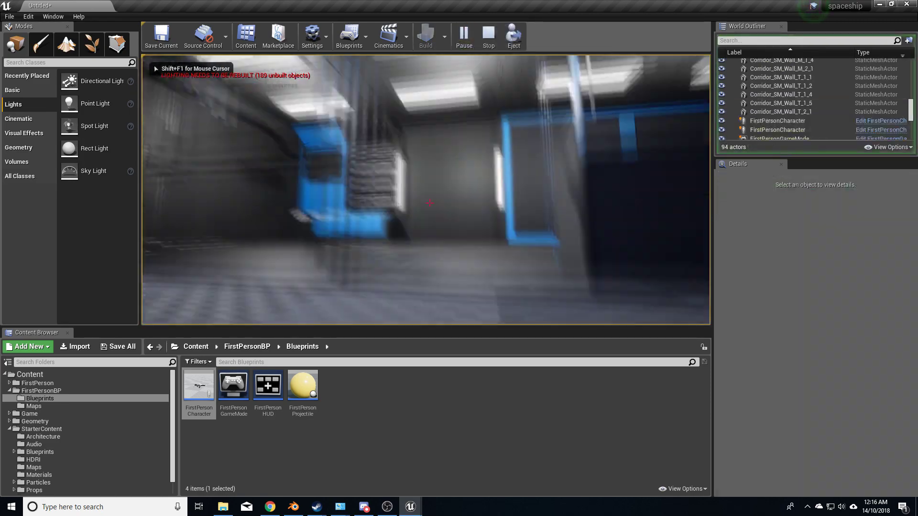
{"action": "key", "text": "Escape"}
{"action": "left_click", "coordinate": [455, 44]}
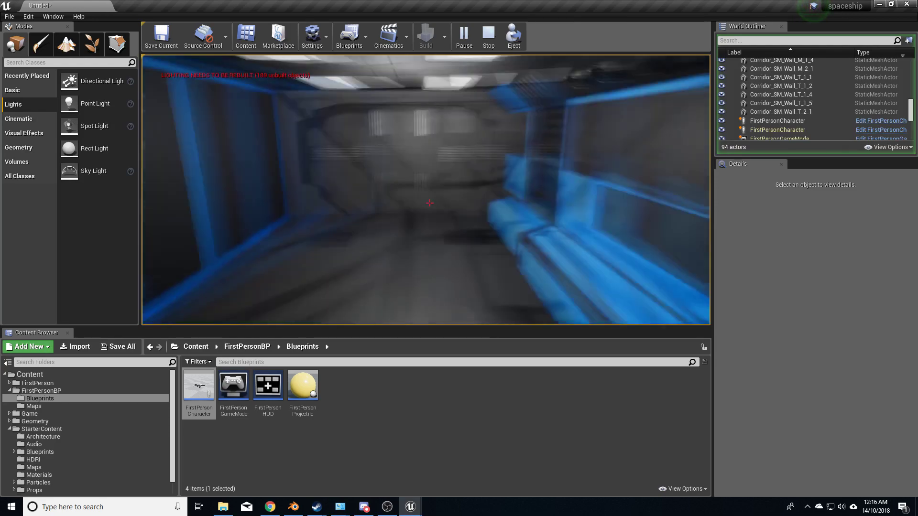
{"action": "key", "text": "Escape"}
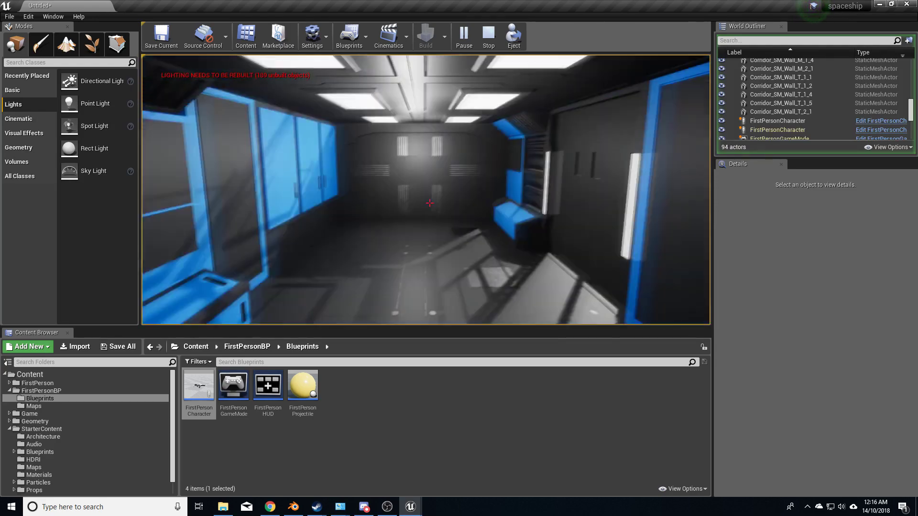
{"action": "left_click", "coordinate": [444, 35]}
{"action": "left_click", "coordinate": [463, 67]}
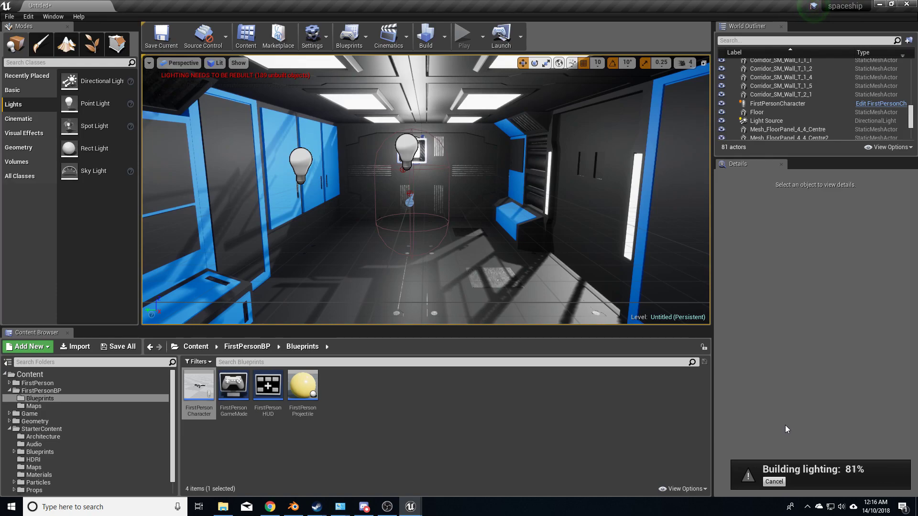
Look around the newly lit room, then play it in first person.
{"action": "right_click_drag", "start_coordinate": [604, 167], "coordinate": [564, 182]}
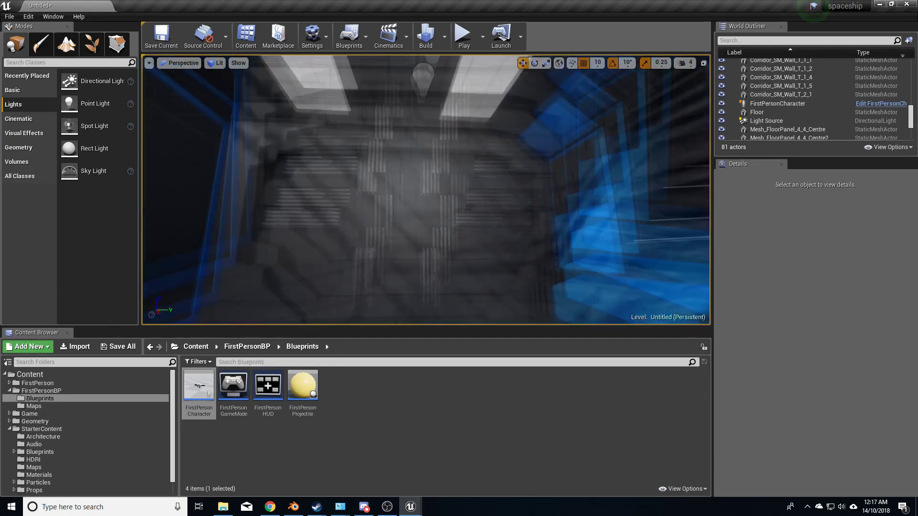
{"action": "left_click", "coordinate": [463, 36]}
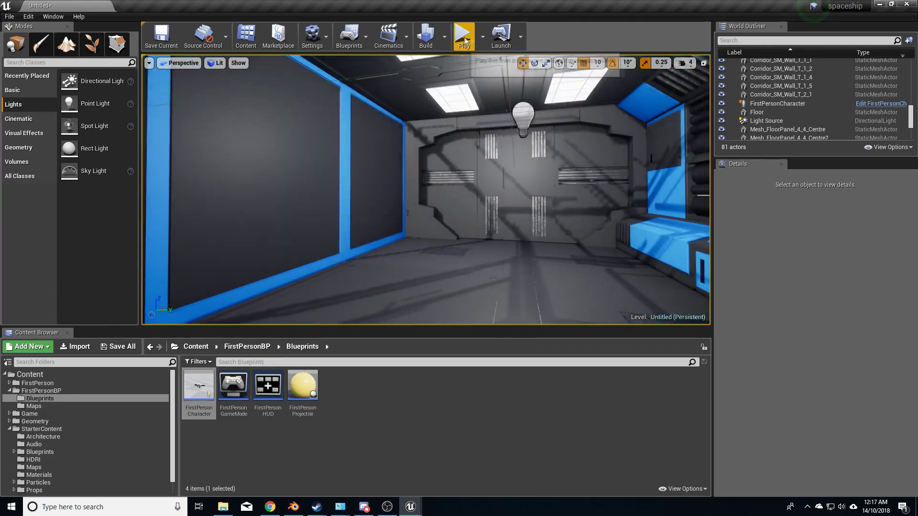